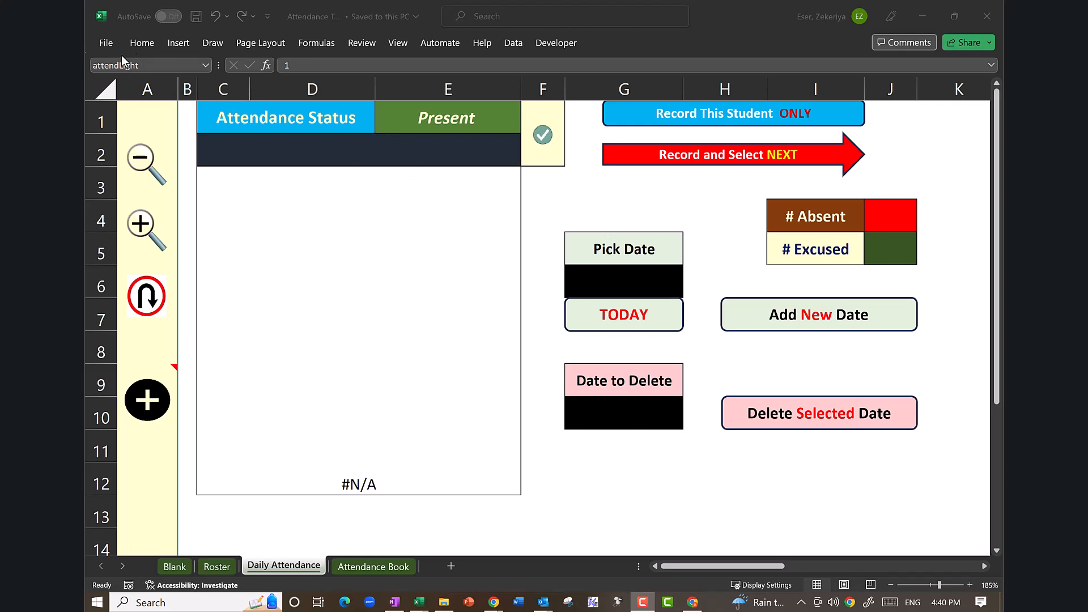
- Save the workbook as an Excel Macro-Enabled Template named Attender in Custom Office Templates, replacing the existing file, and close it
left_click(105, 42)
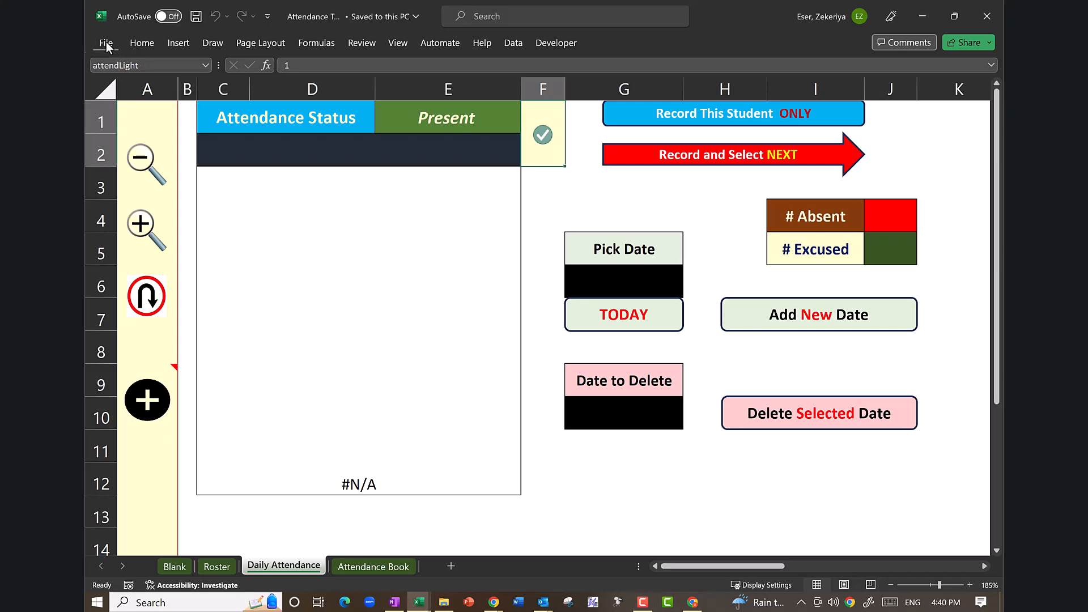
left_click(106, 44)
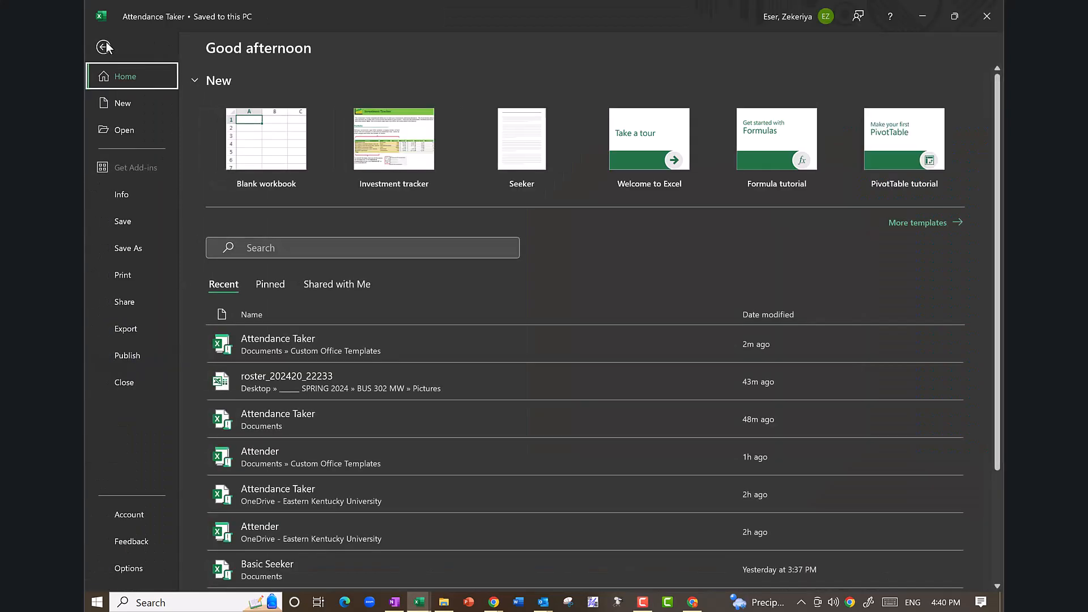
left_click(143, 252)
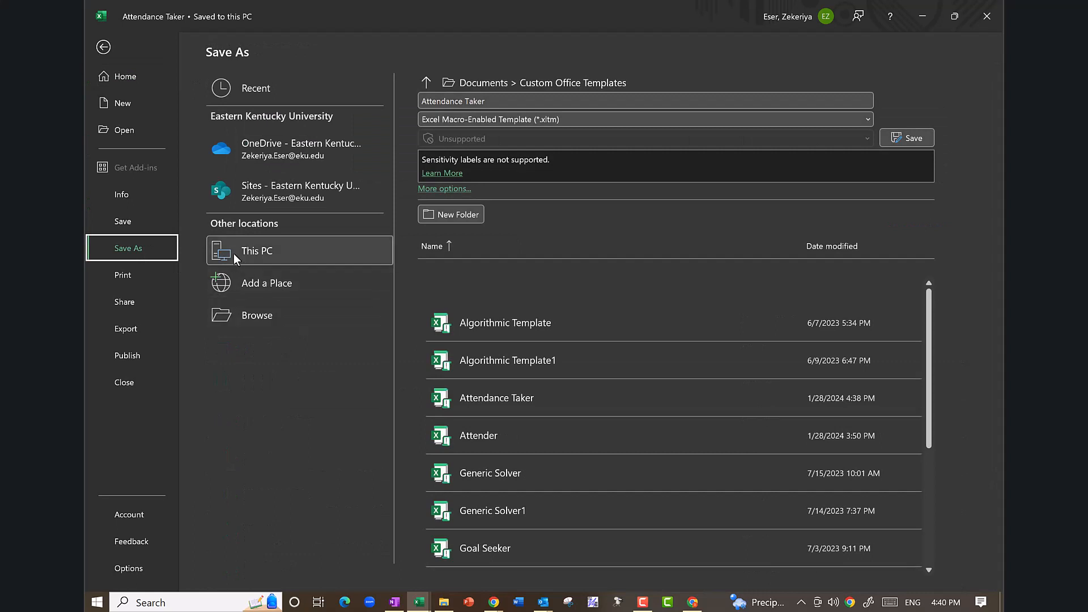
left_click(233, 253)
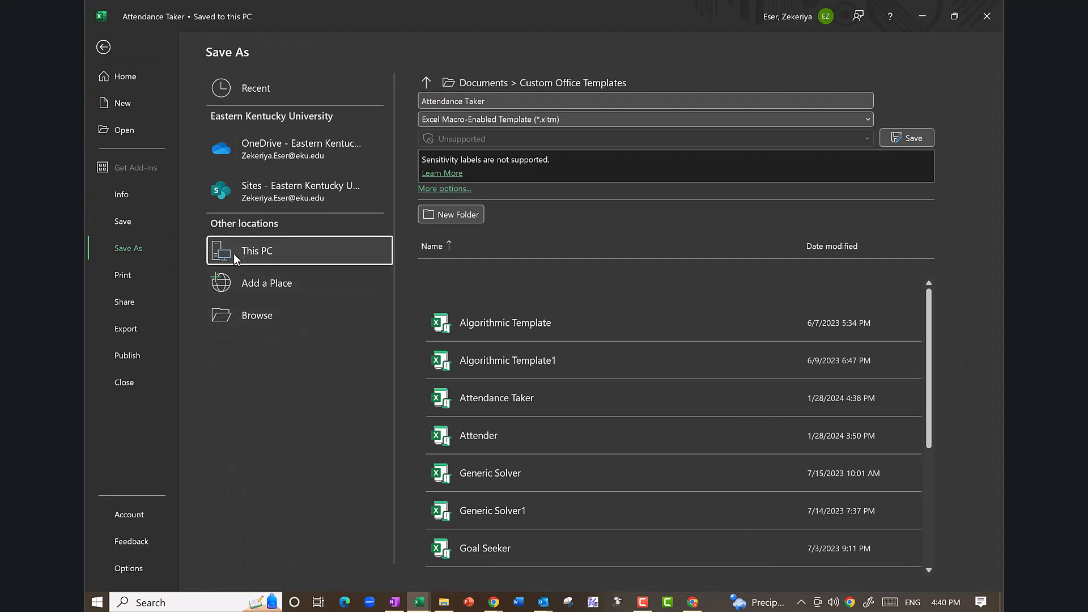
left_click(577, 102)
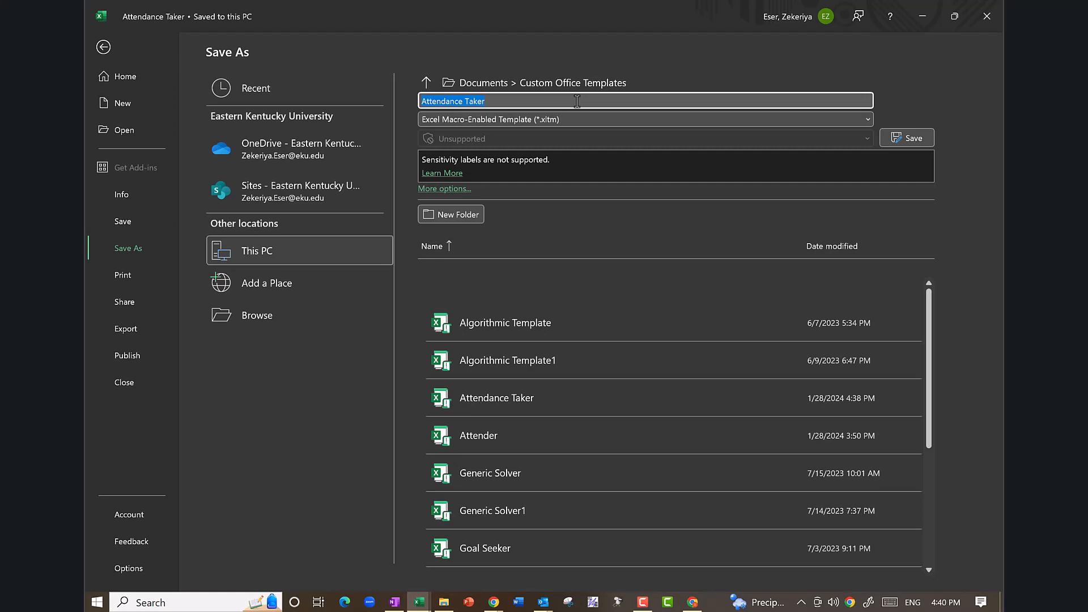
type("Att")
left_click(579, 121)
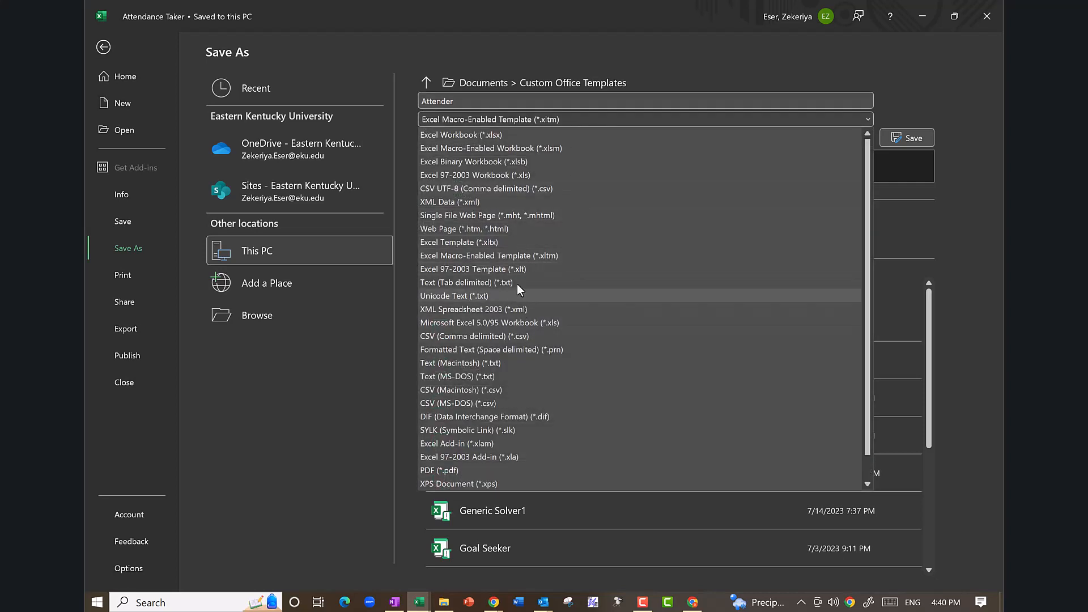
left_click(515, 256)
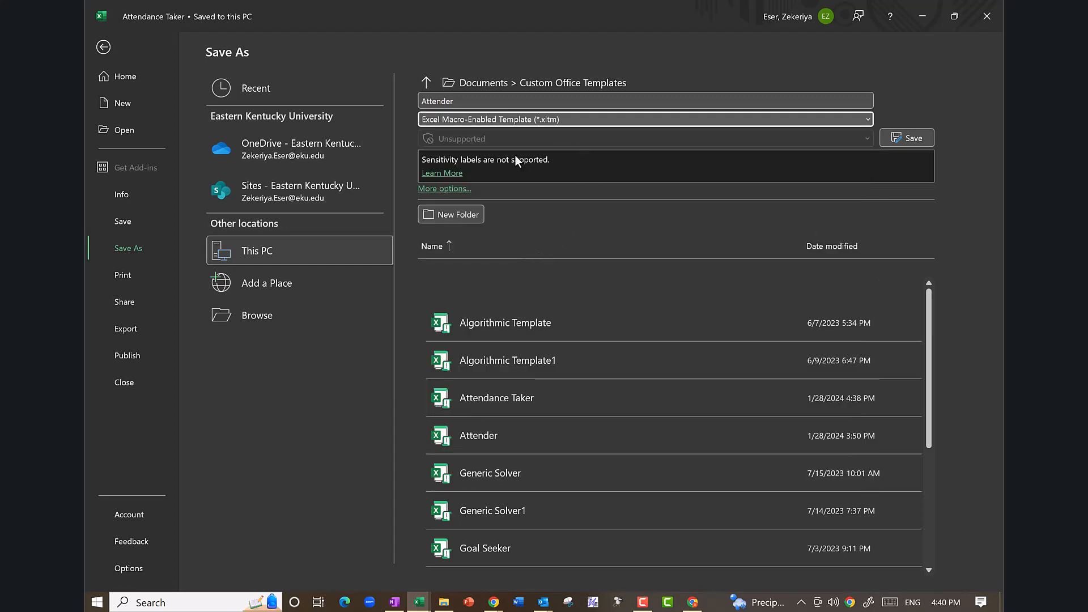
left_click(909, 137)
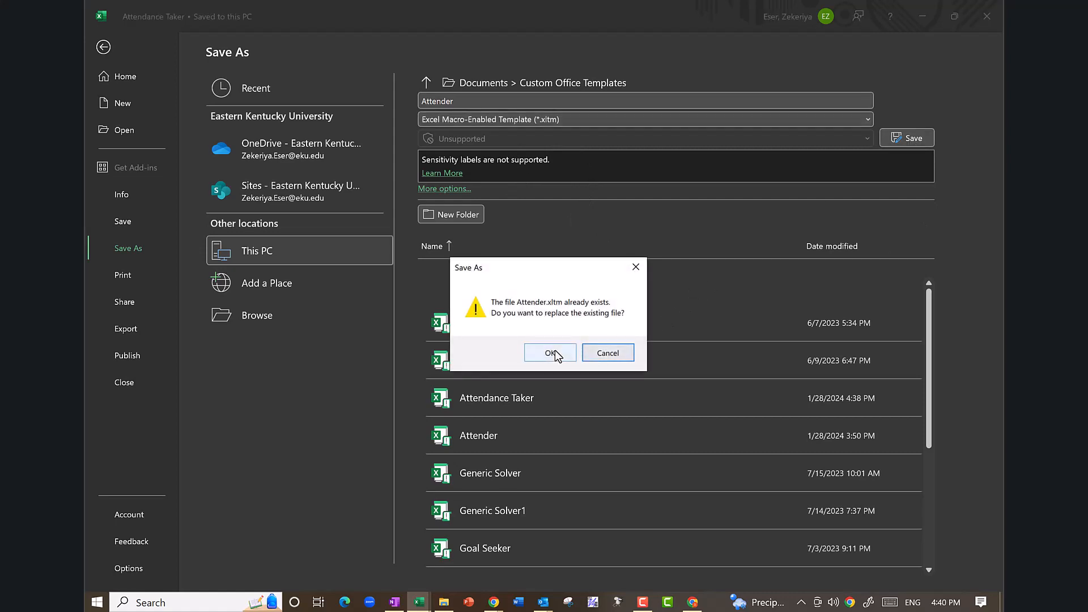
left_click(550, 353)
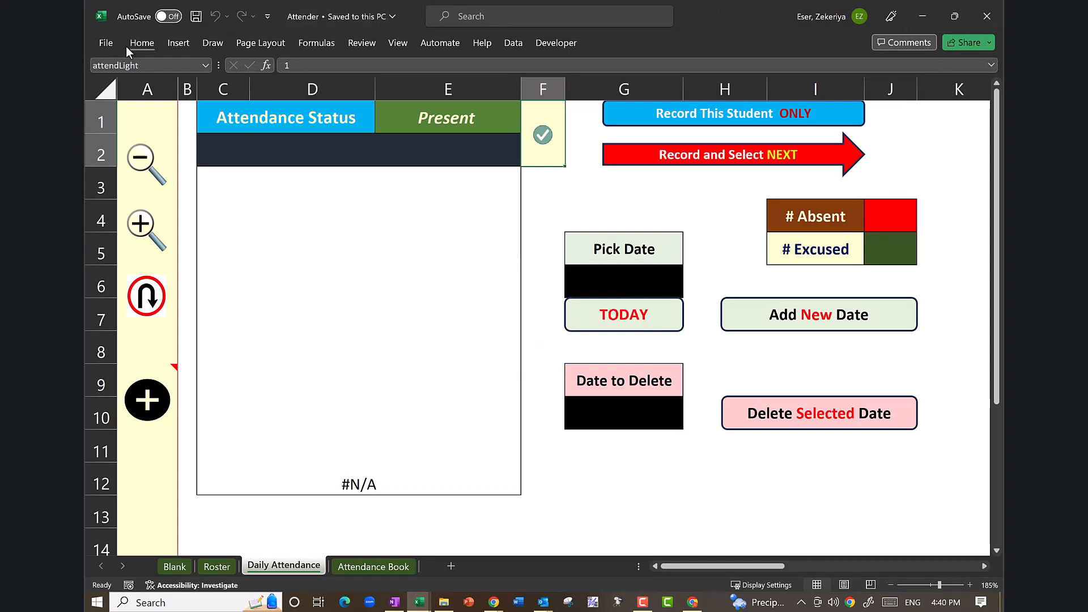
left_click(107, 43)
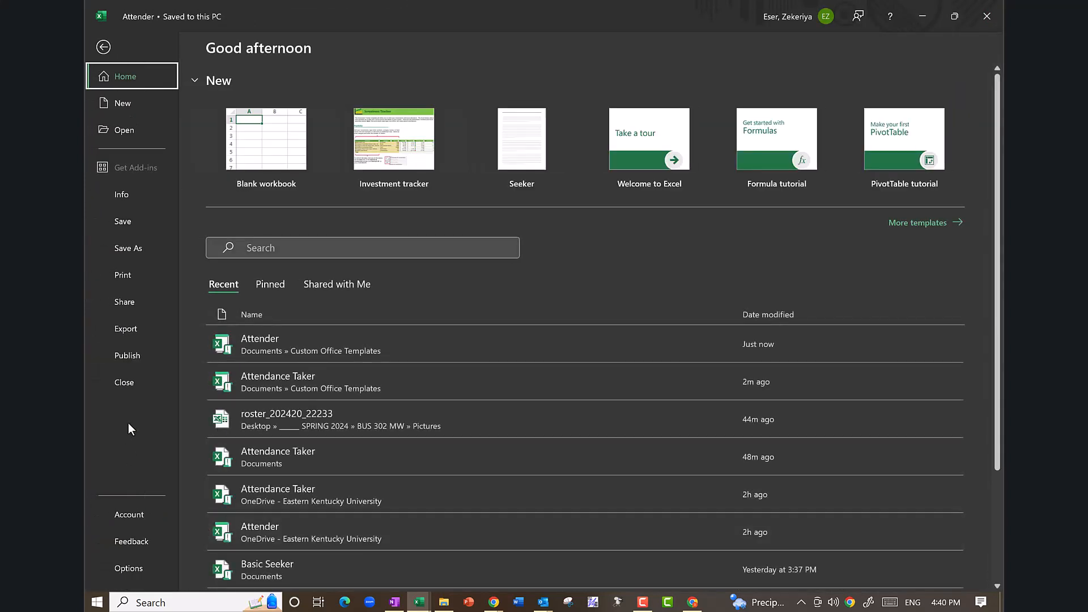
left_click(124, 383)
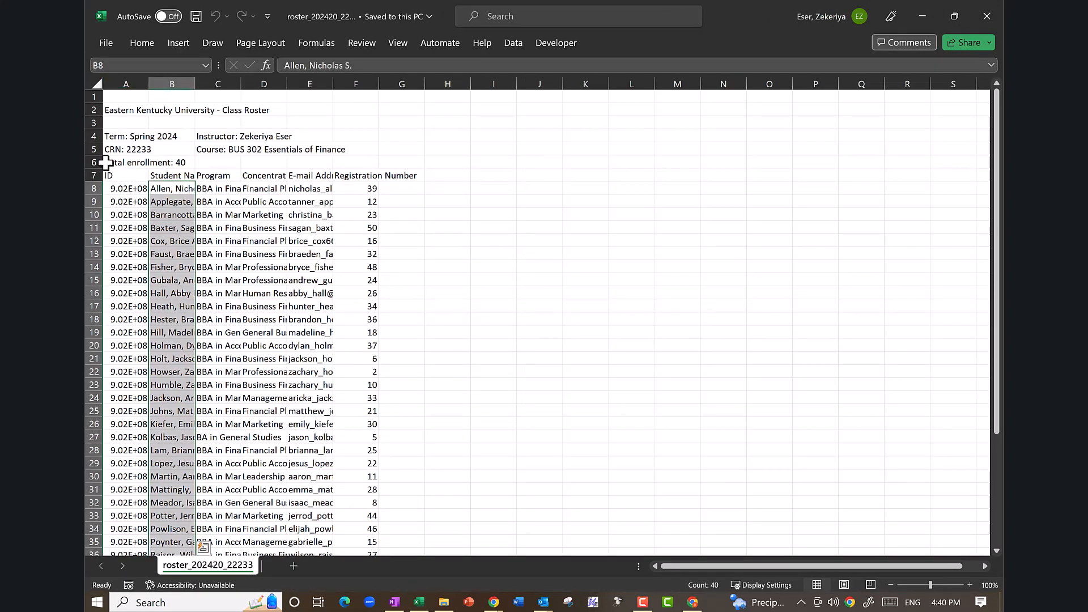
- Pin the Attender template from the personal templates to the list for new workbooks
left_click(108, 43)
left_click(120, 102)
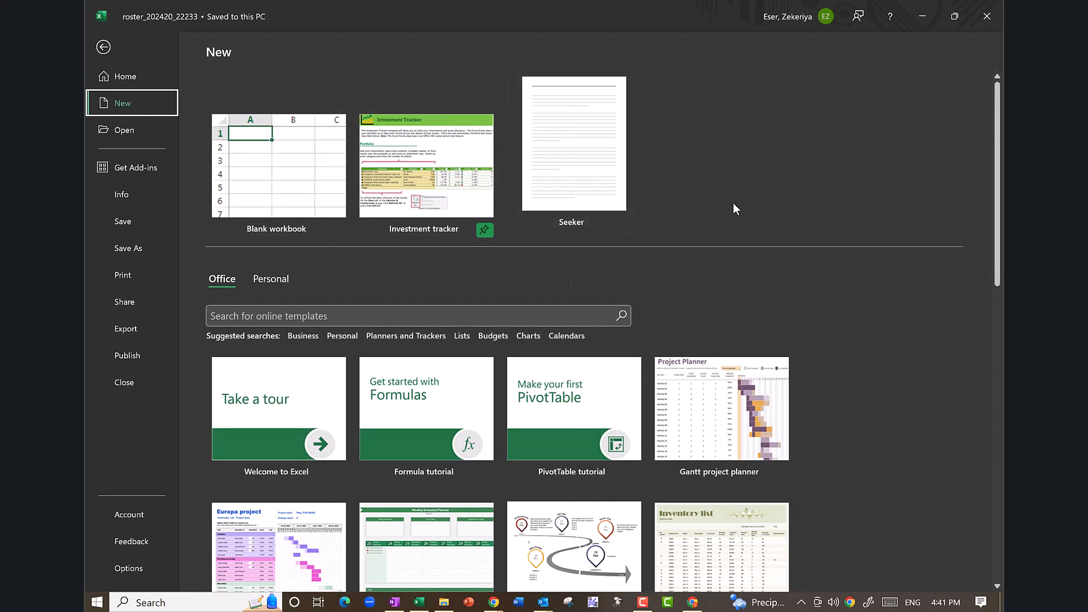
scroll(691, 274, "down", 2)
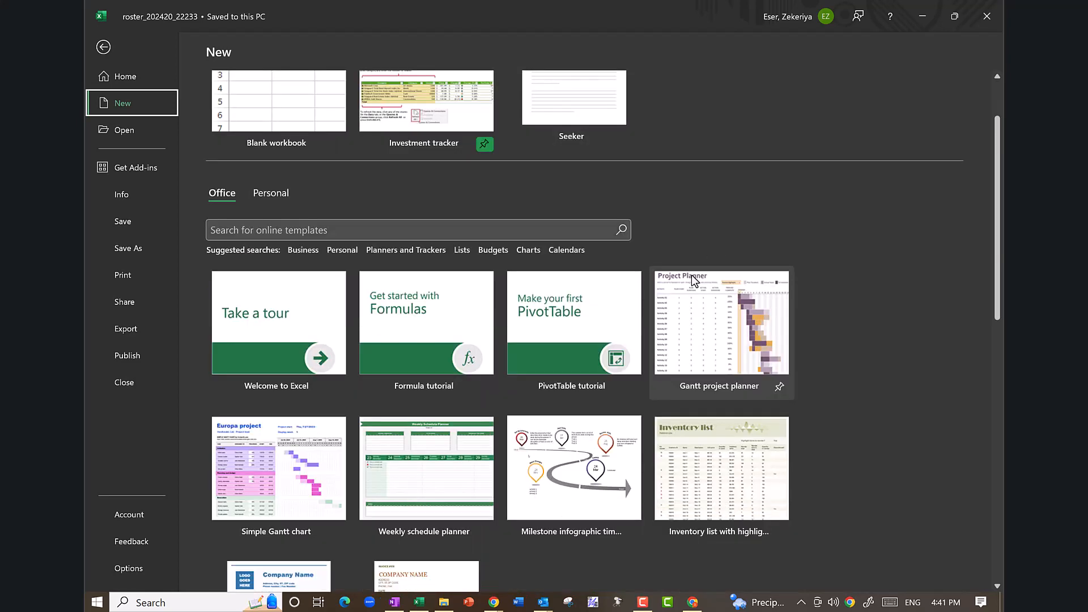
scroll(689, 277, "down", 5)
scroll(689, 277, "up", 8)
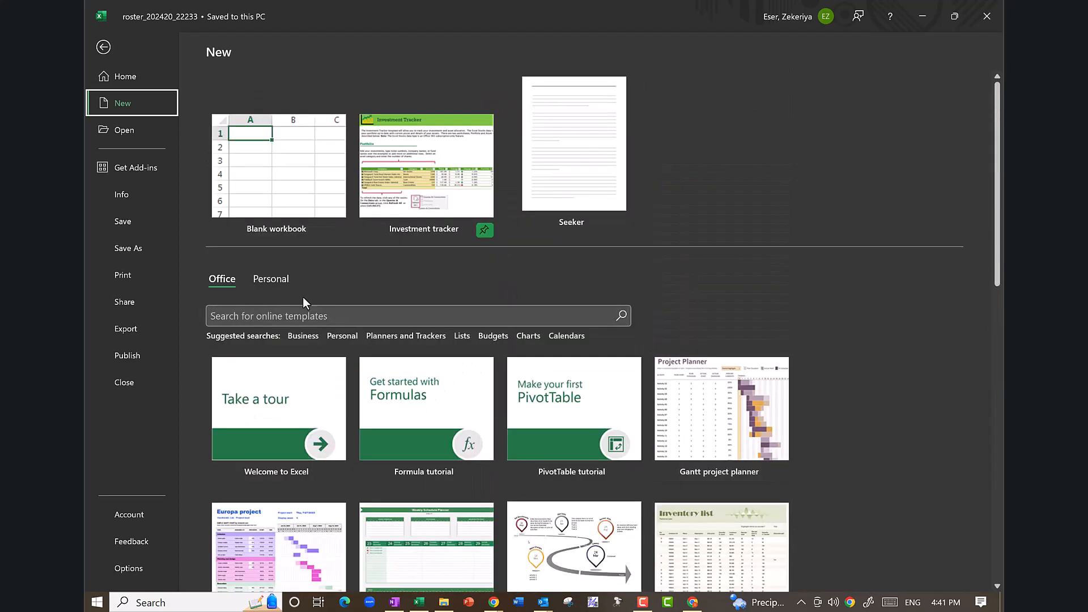
left_click(270, 281)
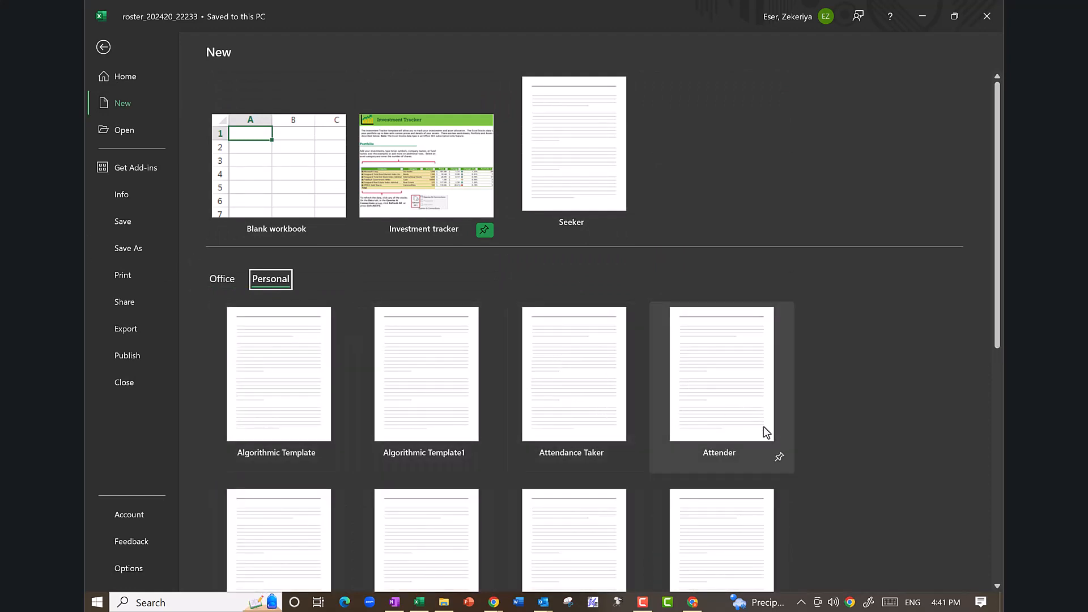
left_click(779, 457)
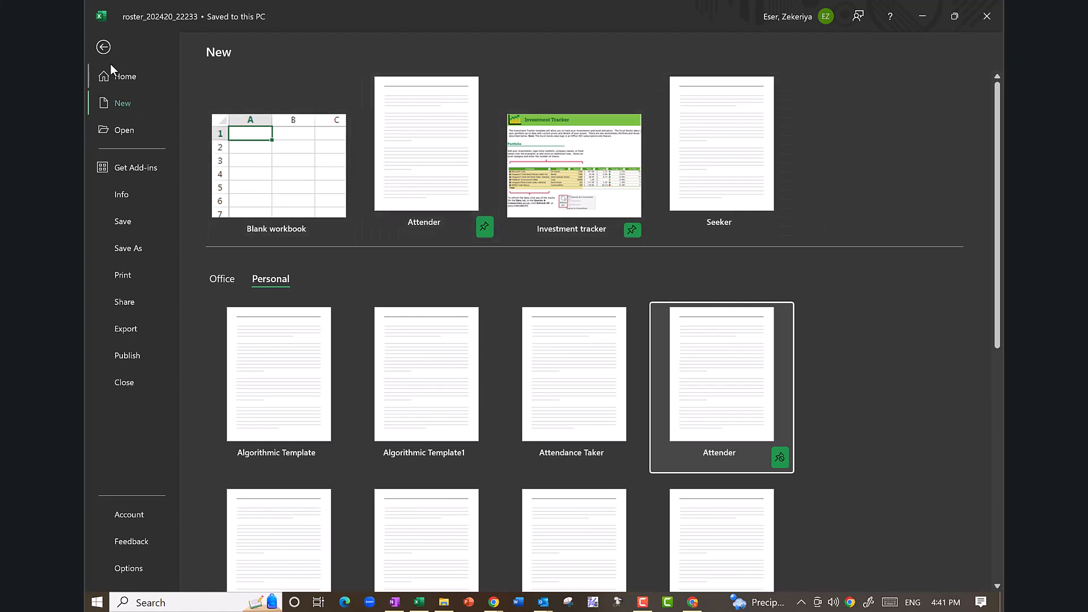
- Create a workbook from the pinned Attender template and import the JPEG picture files and names on its Roster sheet
left_click(999, 20)
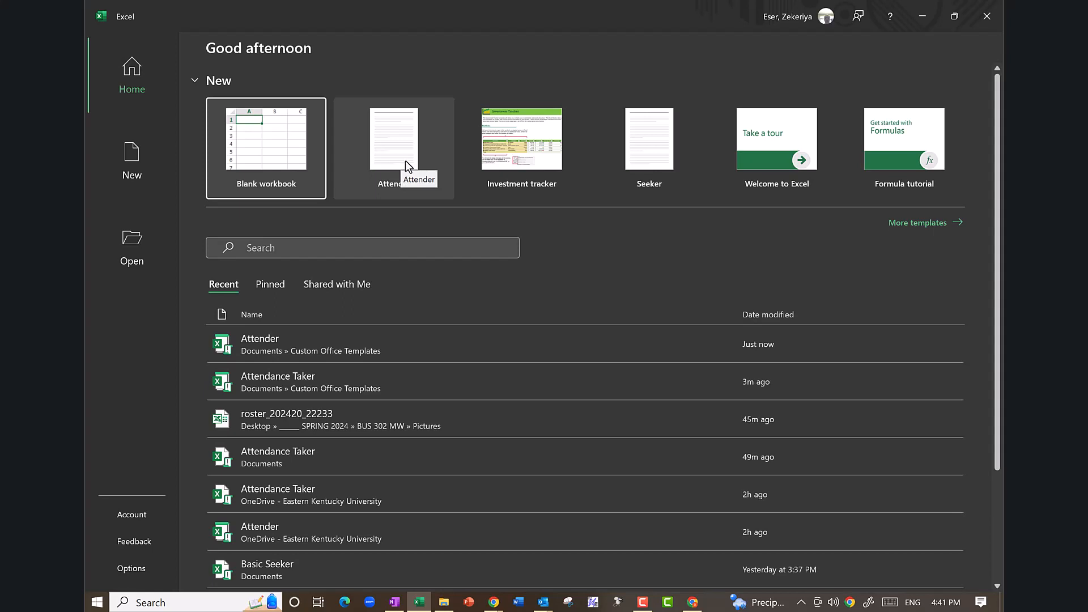
left_click(403, 161)
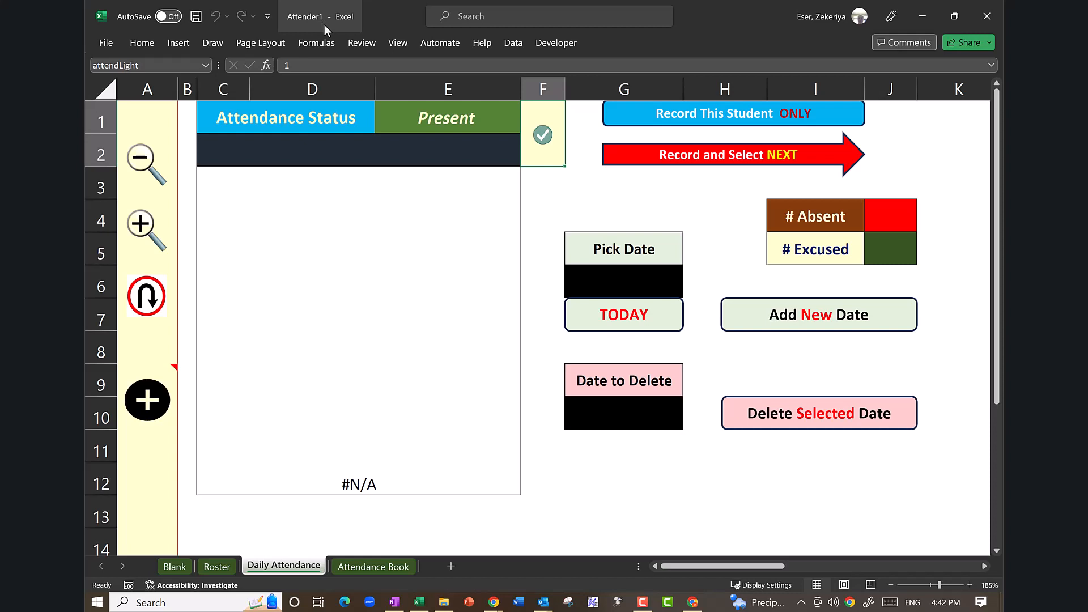
left_click(215, 567)
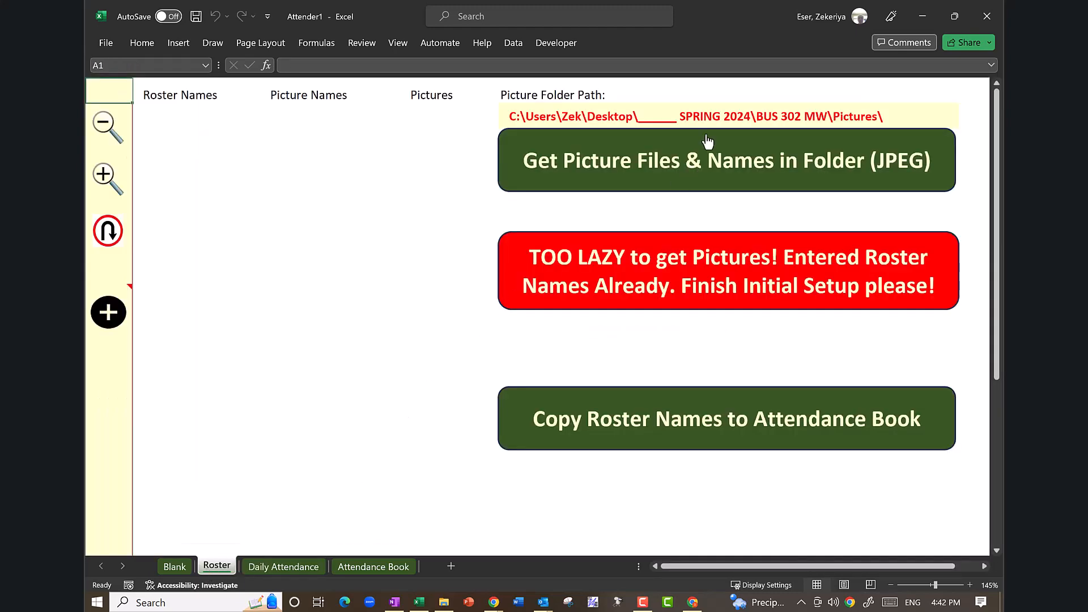
left_click(725, 177)
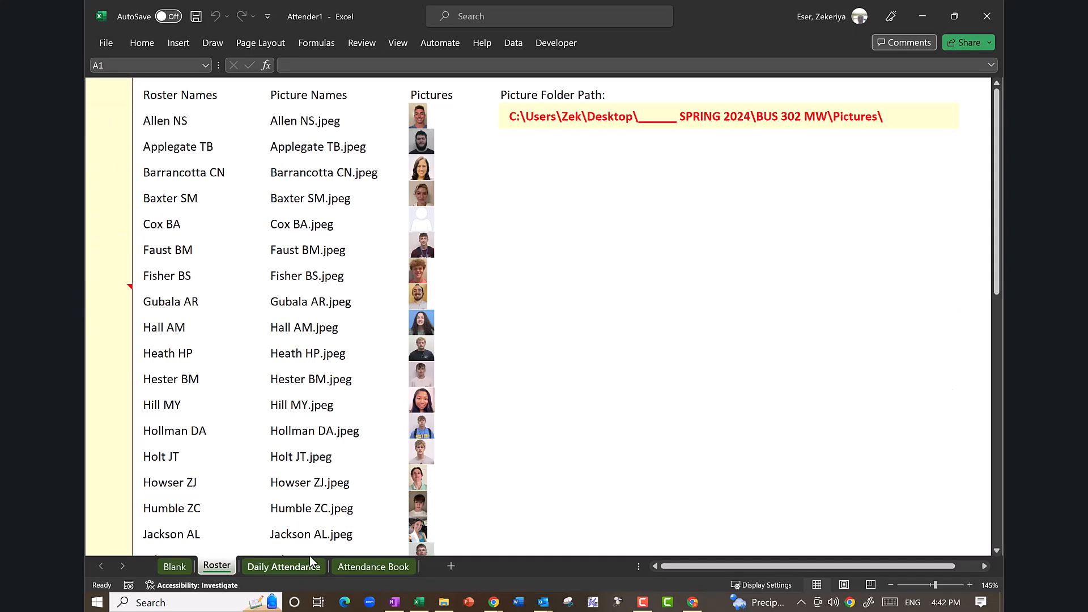
- Choose the third student of the roster in the student name cell of the Daily Attendance sheet
left_click(475, 154)
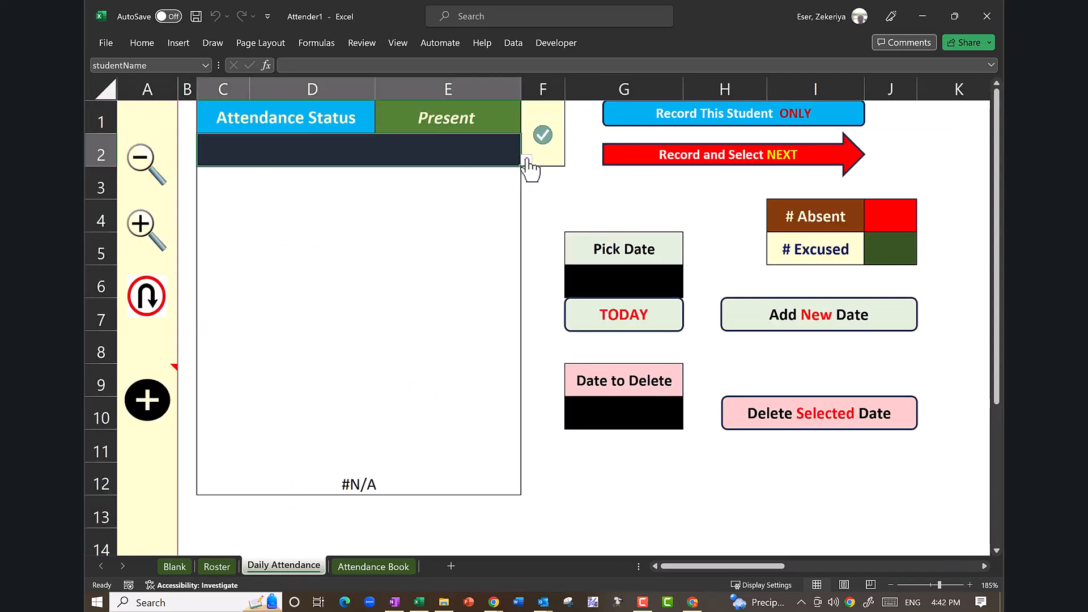
left_click(526, 159)
left_click(379, 198)
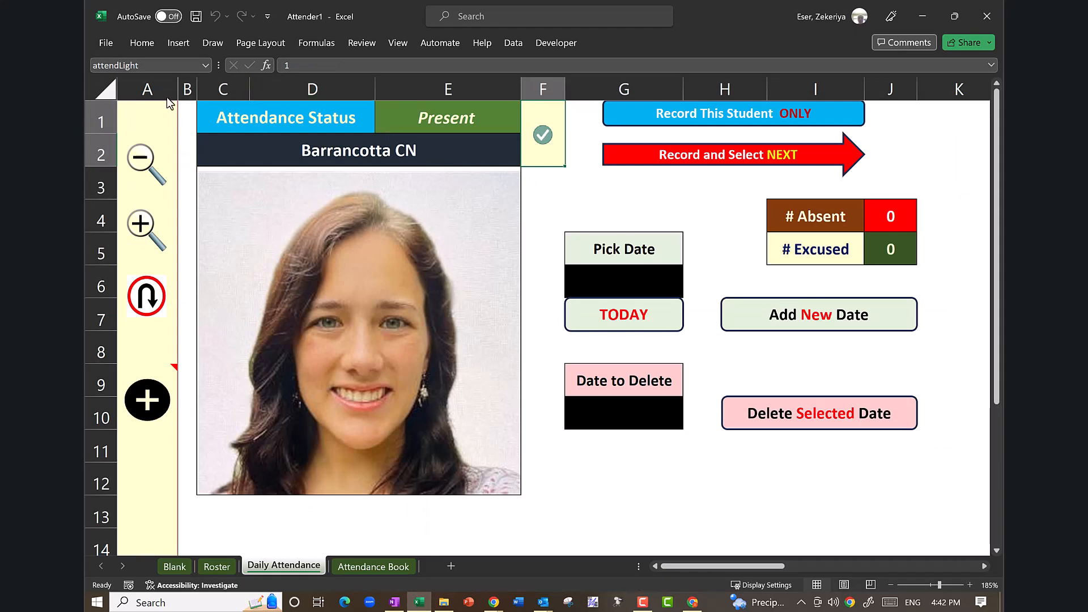
- Start saving the workbook on this PC with the file type Excel Macro-Enabled Workbook (*.xlsm)
left_click(107, 42)
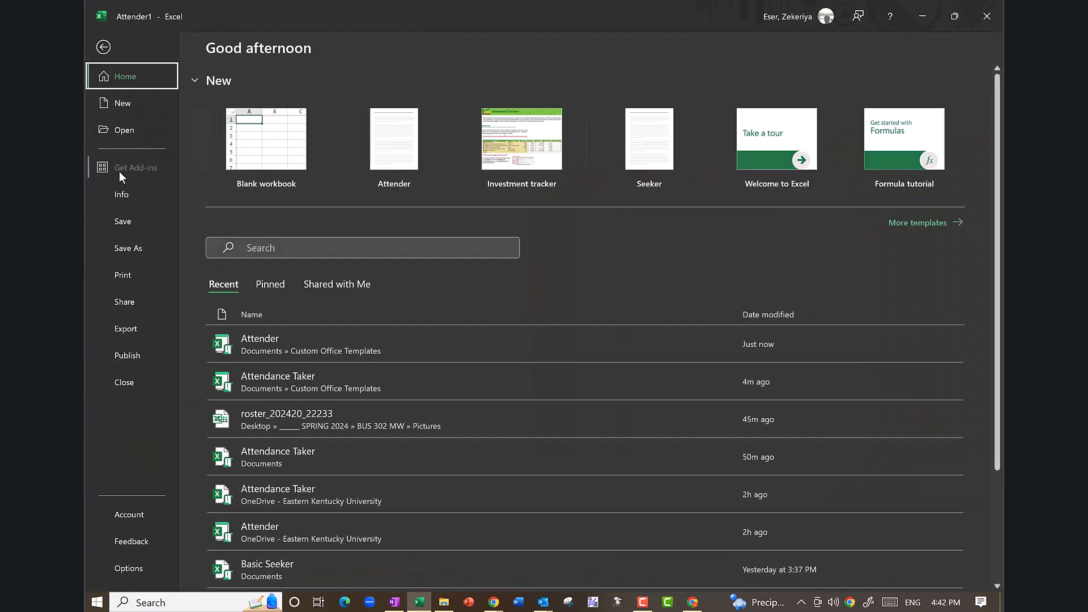
left_click(117, 249)
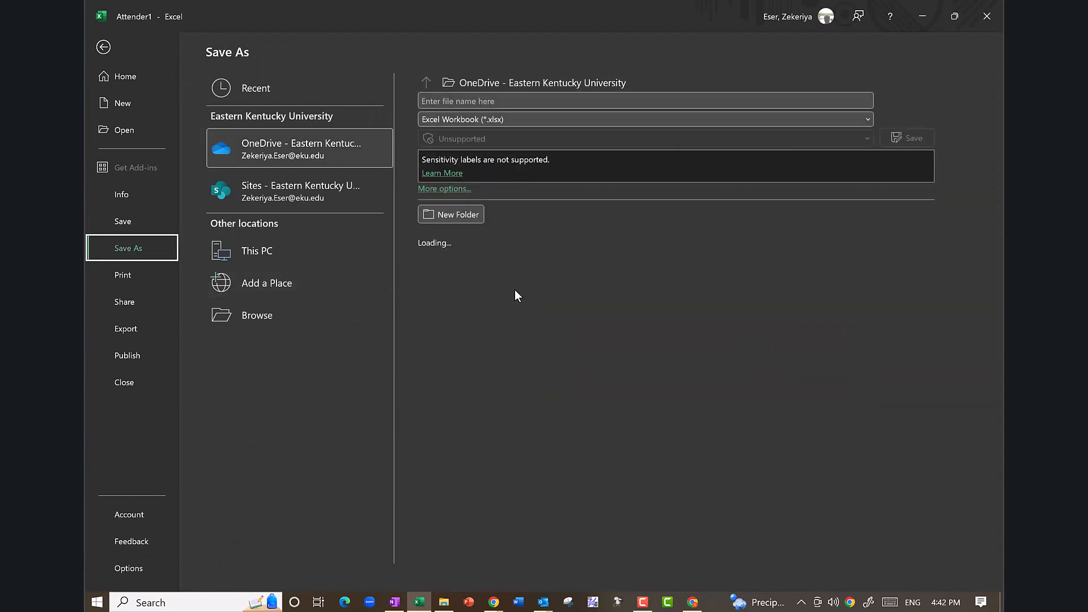
left_click(265, 261)
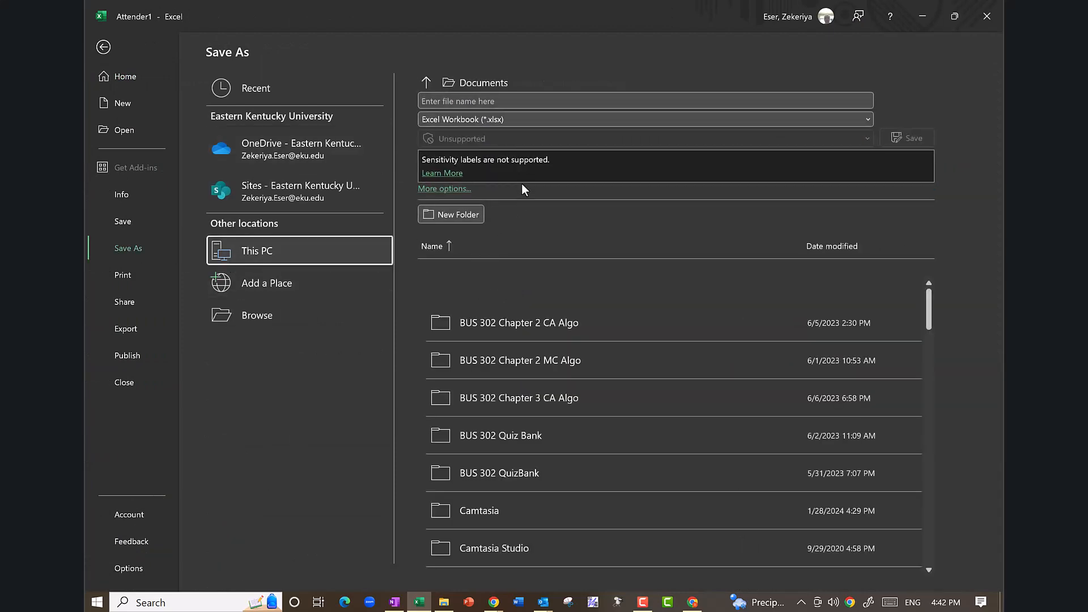
left_click(532, 120)
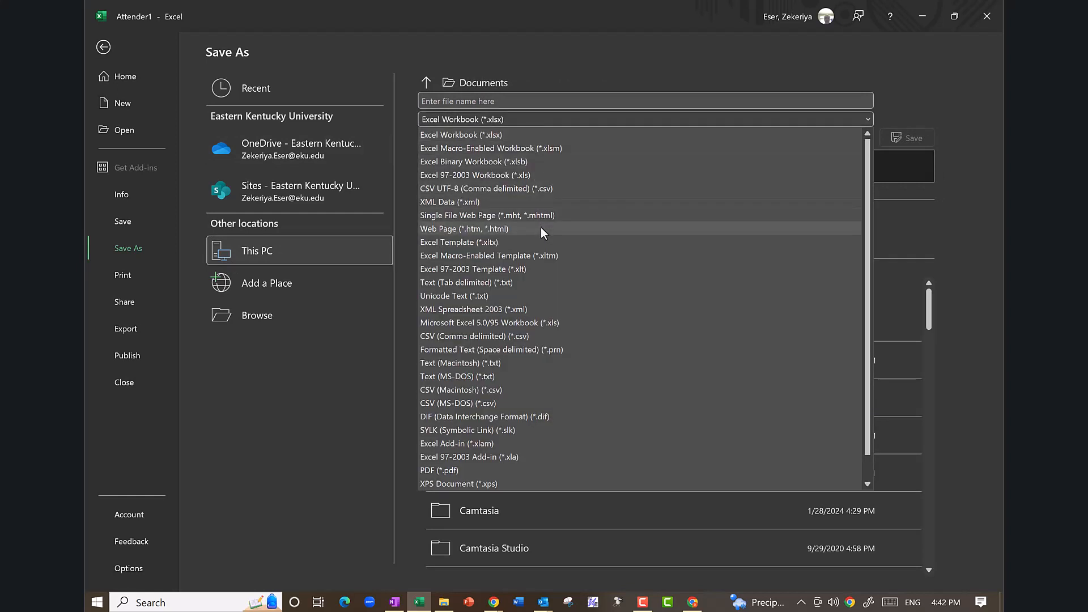
left_click(490, 150)
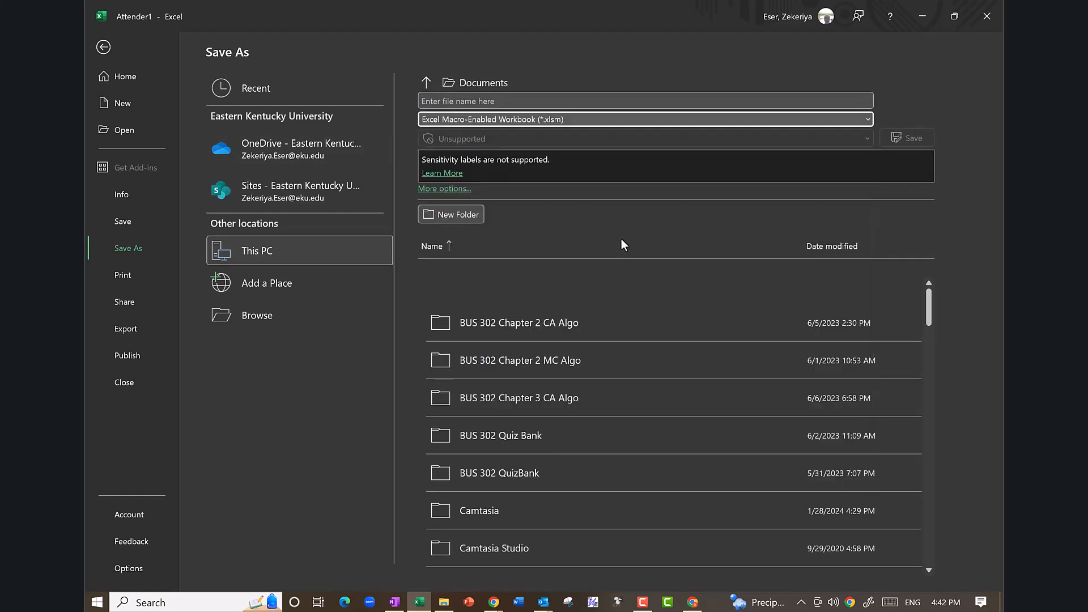
left_click(521, 99)
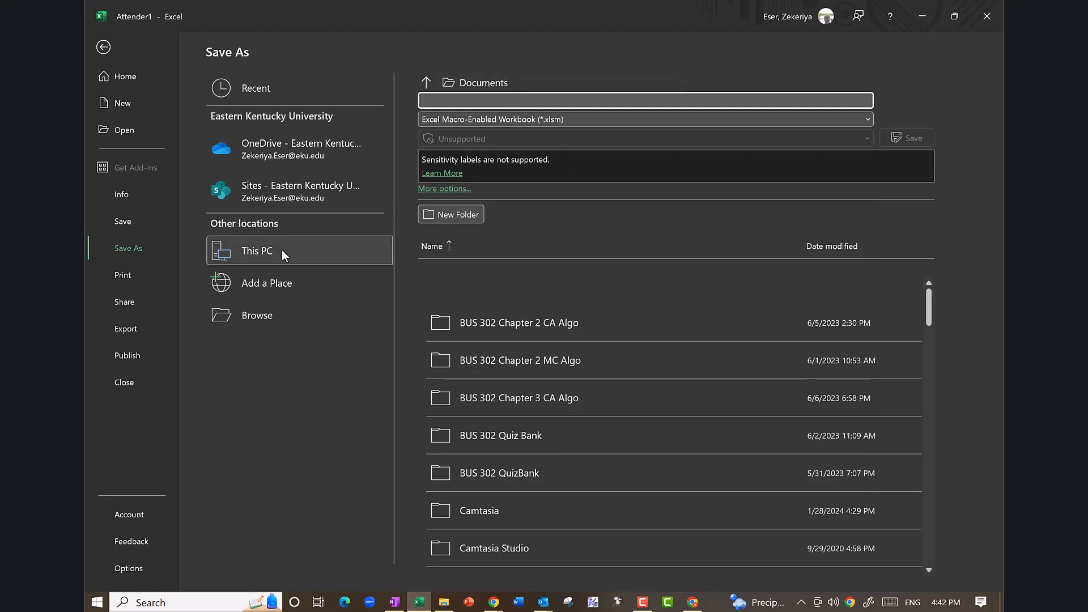
- Set the save location to the BUS 302 MW folder inside the SPRING 2024 folder on the Desktop
left_click(274, 313)
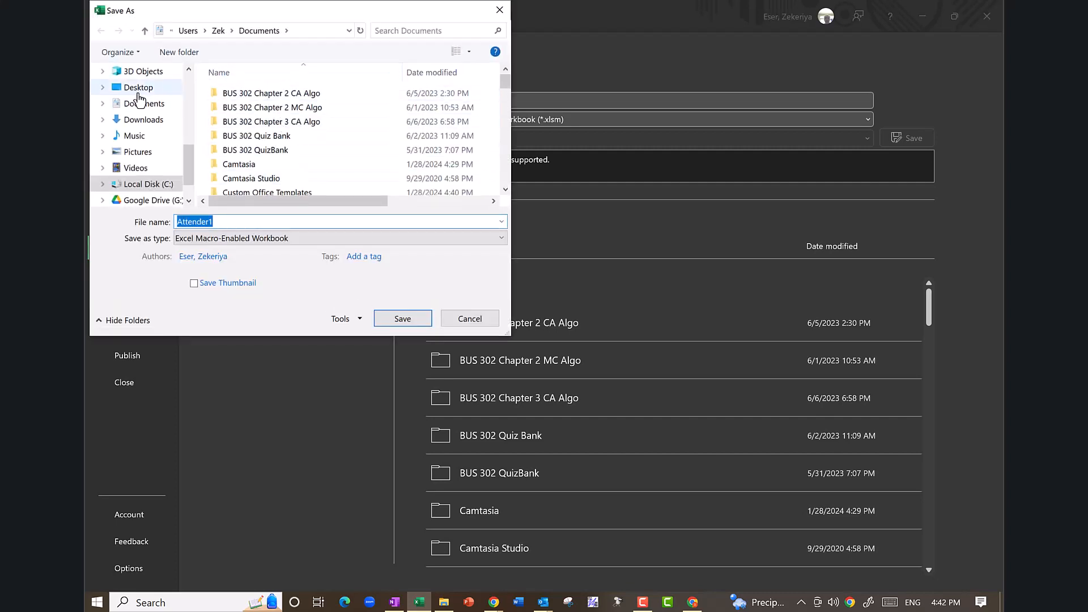
left_click(134, 89)
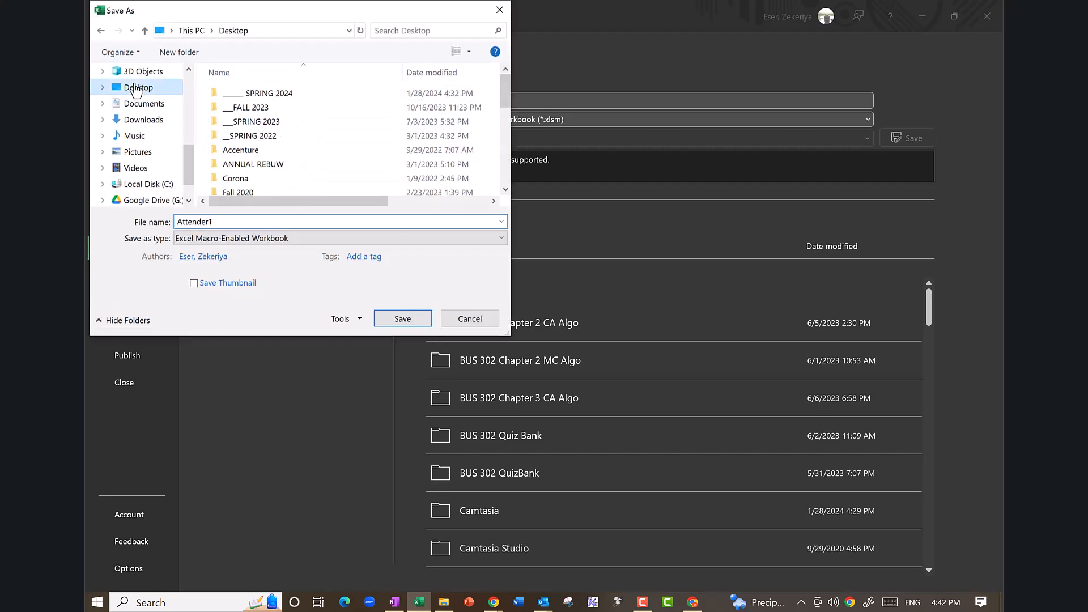
left_click(253, 100)
double_click(254, 98)
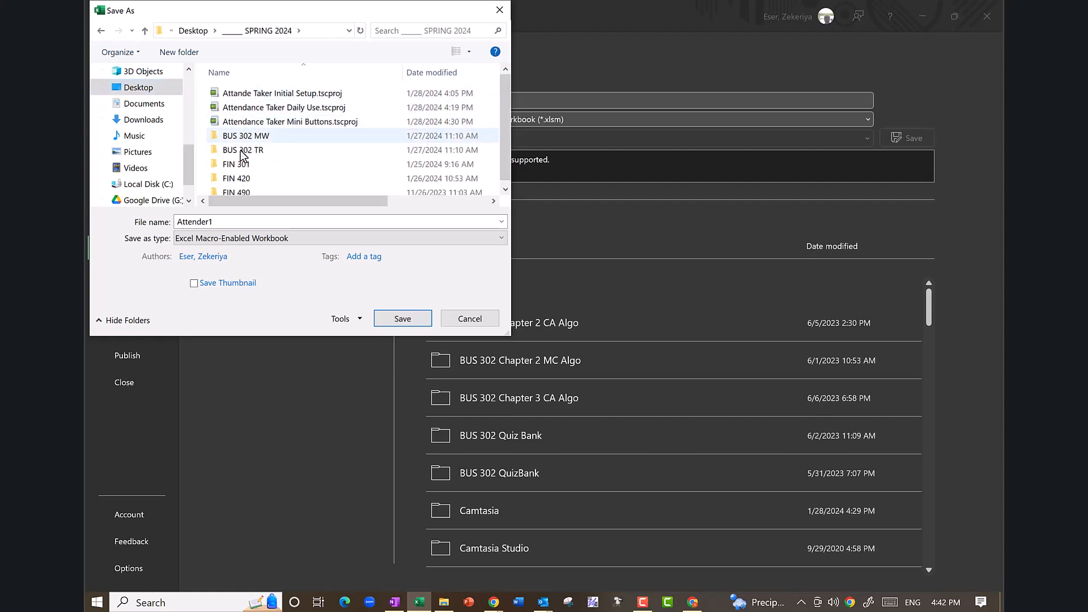
double_click(218, 137)
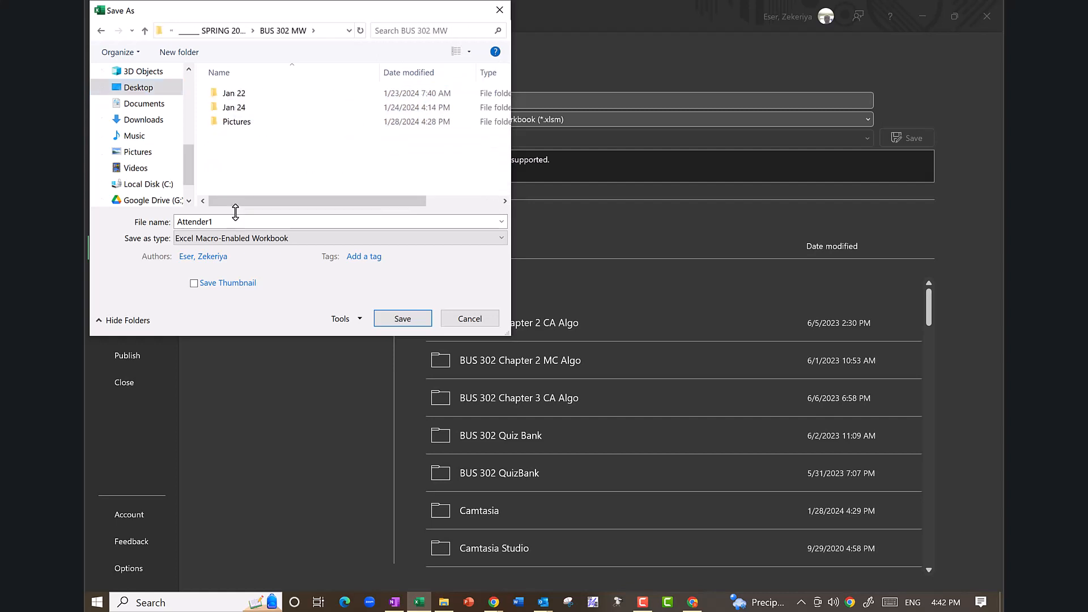
left_click(233, 221)
type("Attend ecord")
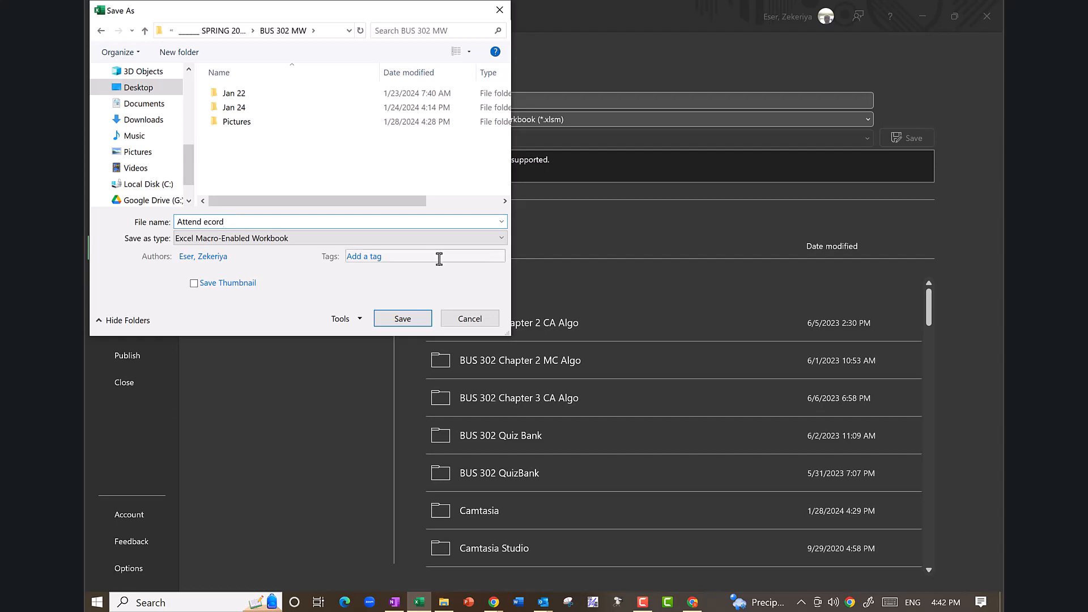
key("BackSpace")
key("BackSpace")
key("BackSpace")
key("BackSpace")
key("BackSpace")
key("BackSpace")
key("BackSpace")
key("BackSpace")
key("BackSpace")
key("BackSpace")
- Name the file SPRING 2024 BUS 302 MW Attendance and save it in the BUS 302 MW folder
type("BUS 302 MW")
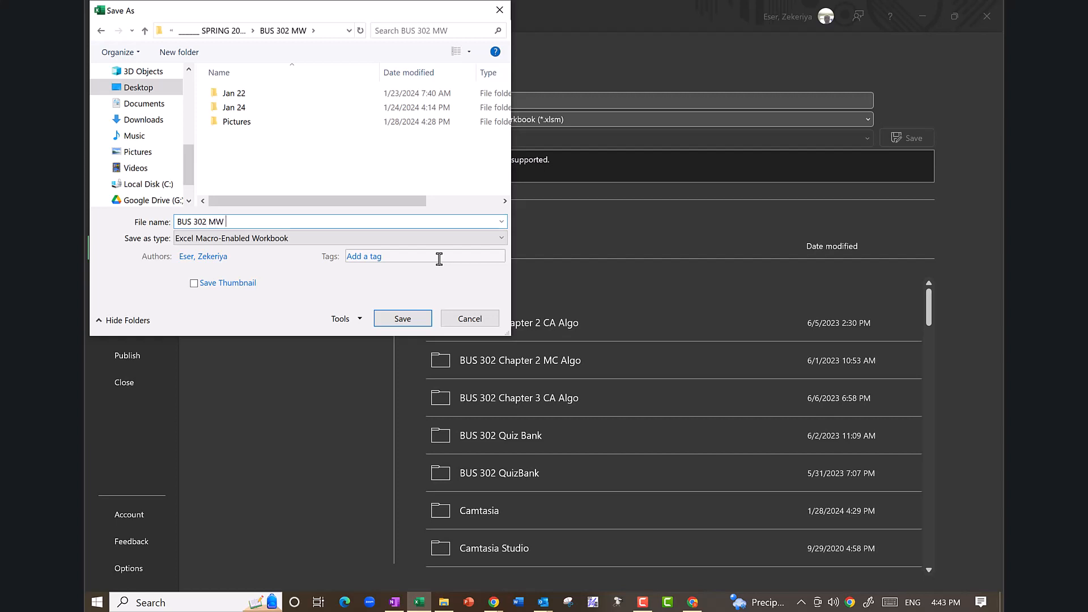
left_click(179, 222)
type("SPRING 20")
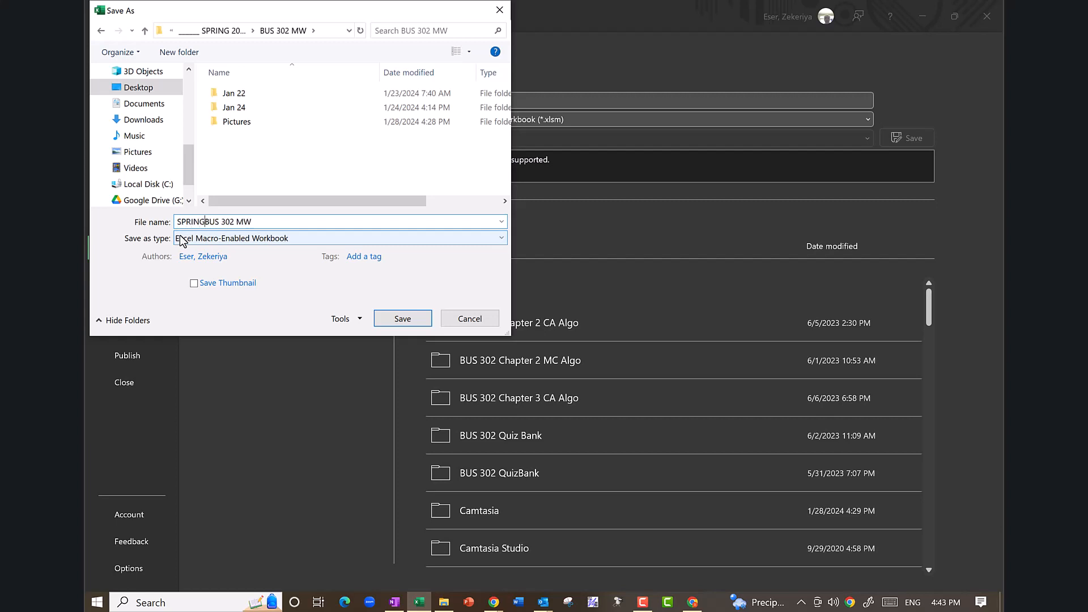
type("24 BUS 302 MW ")
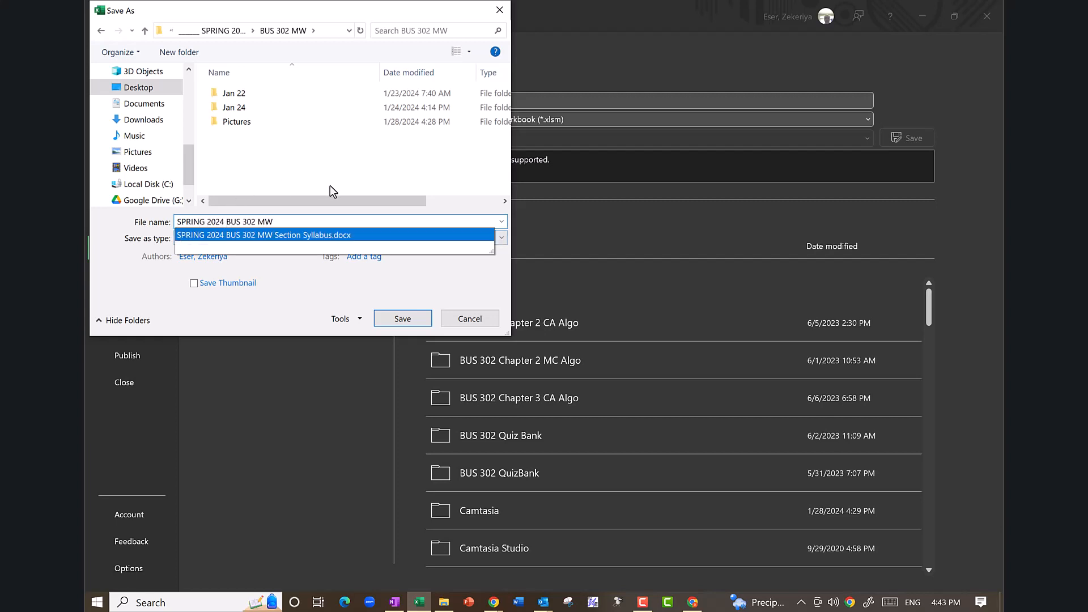
type("Attendance")
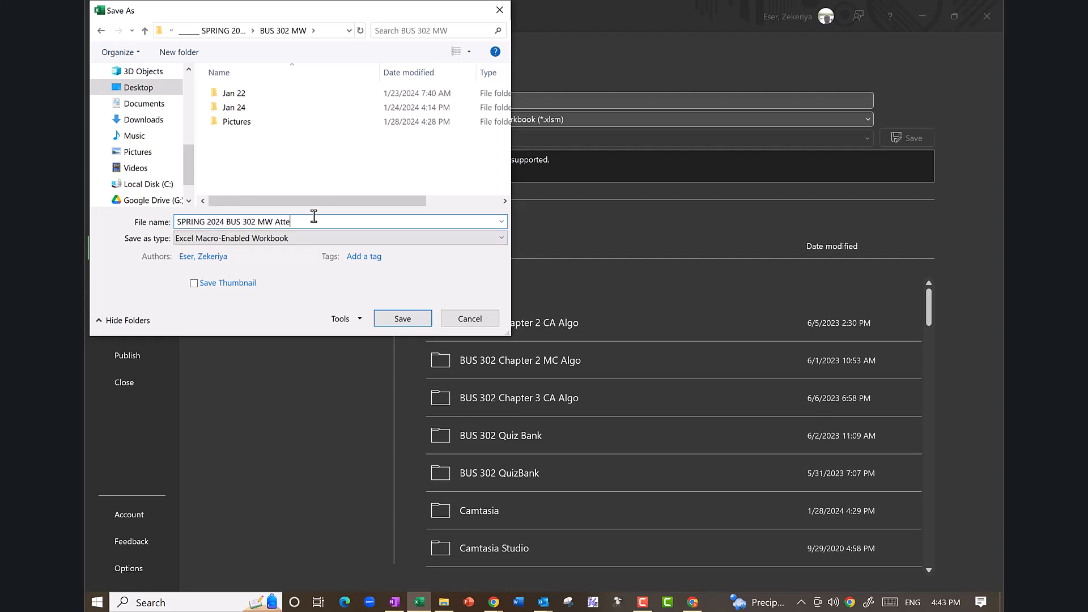
left_click(389, 324)
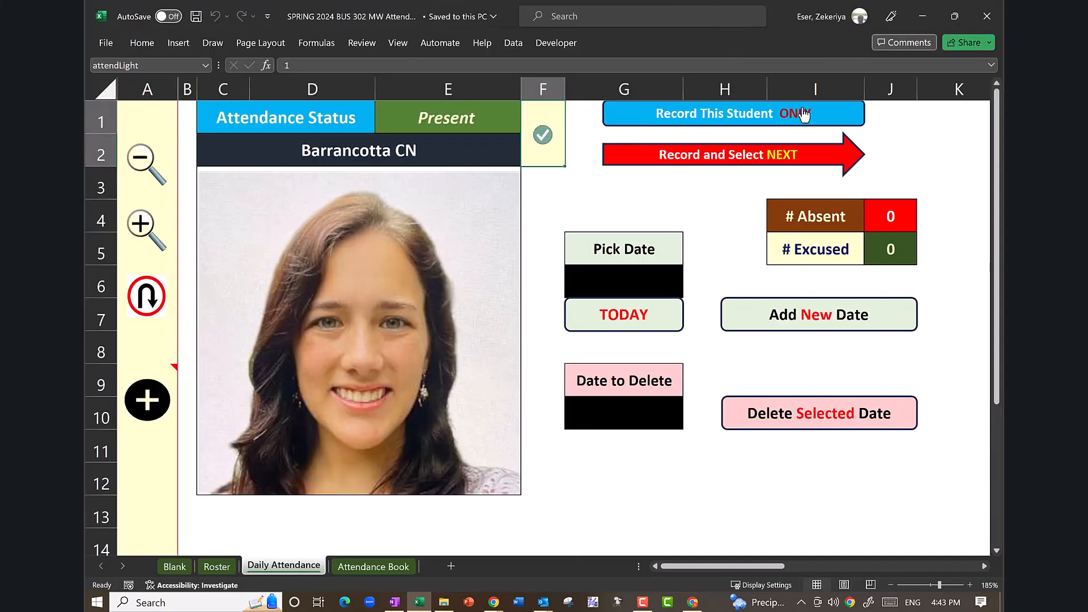
- Close the SPRING 2024 BUS 302 MW Attendance workbook and reopen it from the recent files
left_click(116, 46)
left_click(137, 382)
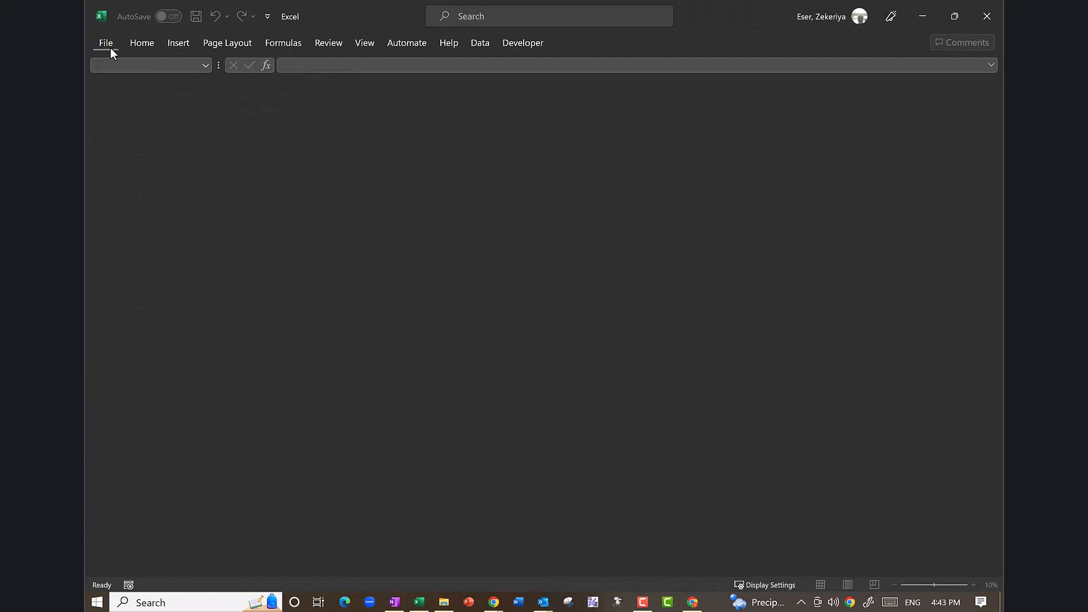
left_click(110, 48)
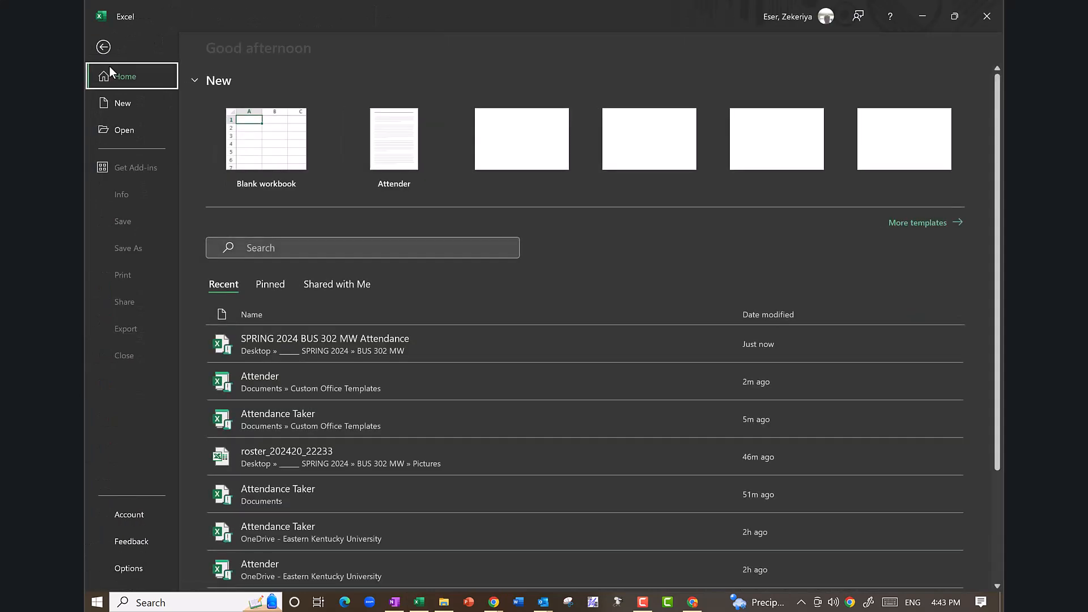
left_click(377, 345)
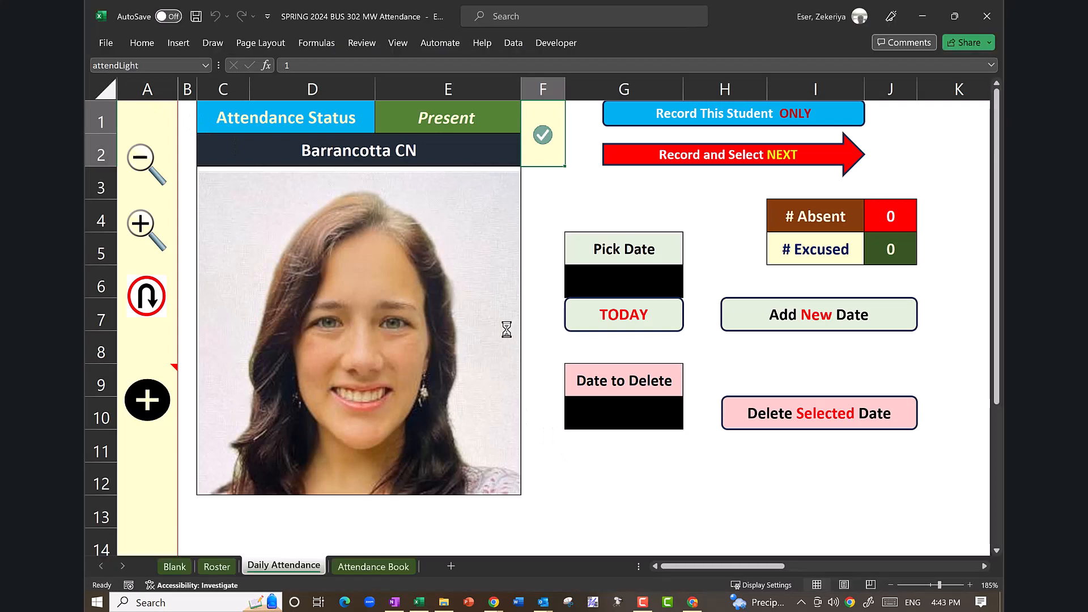
- Create another workbook from the Attender template and go to its Roster sheet
left_click(106, 44)
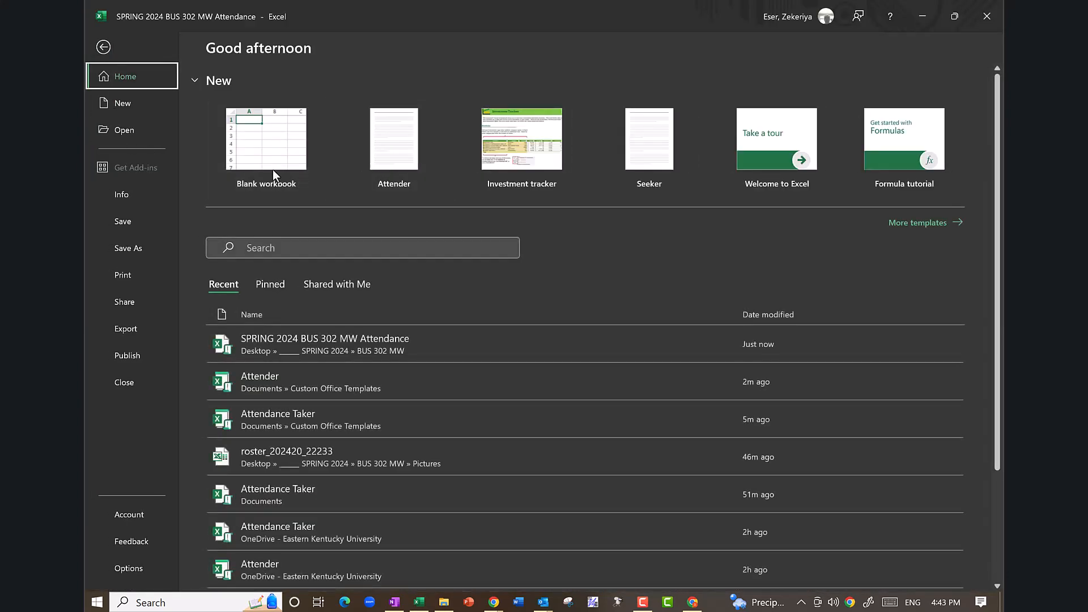
left_click(403, 165)
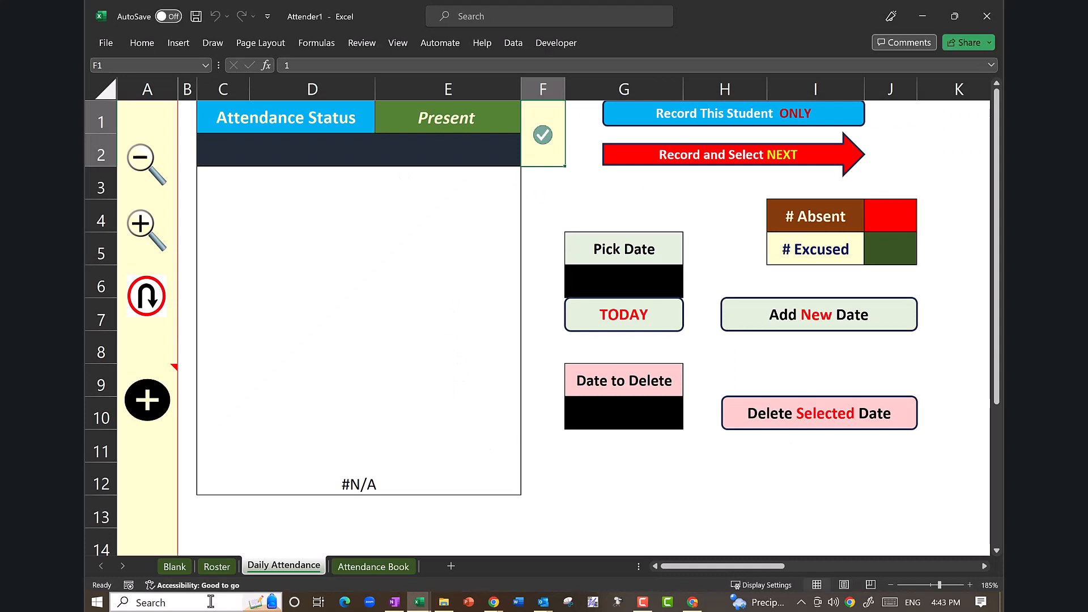
left_click(230, 567)
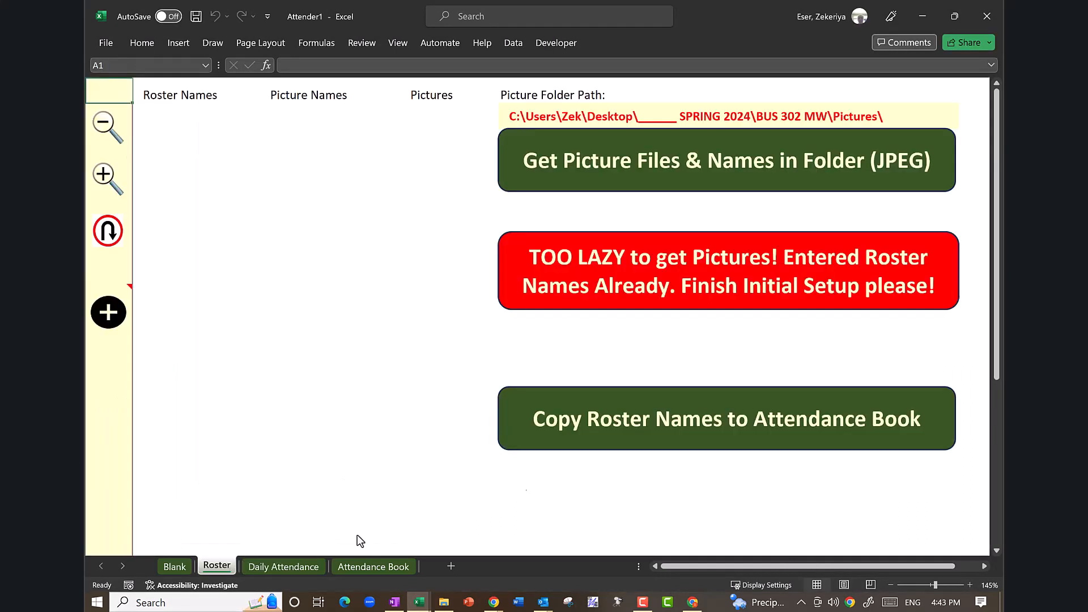
- Change MW to TR in the picture folder path so it uses BUS 302 TR, and import the JPEG picture files and names
left_click(818, 118)
double_click(817, 118)
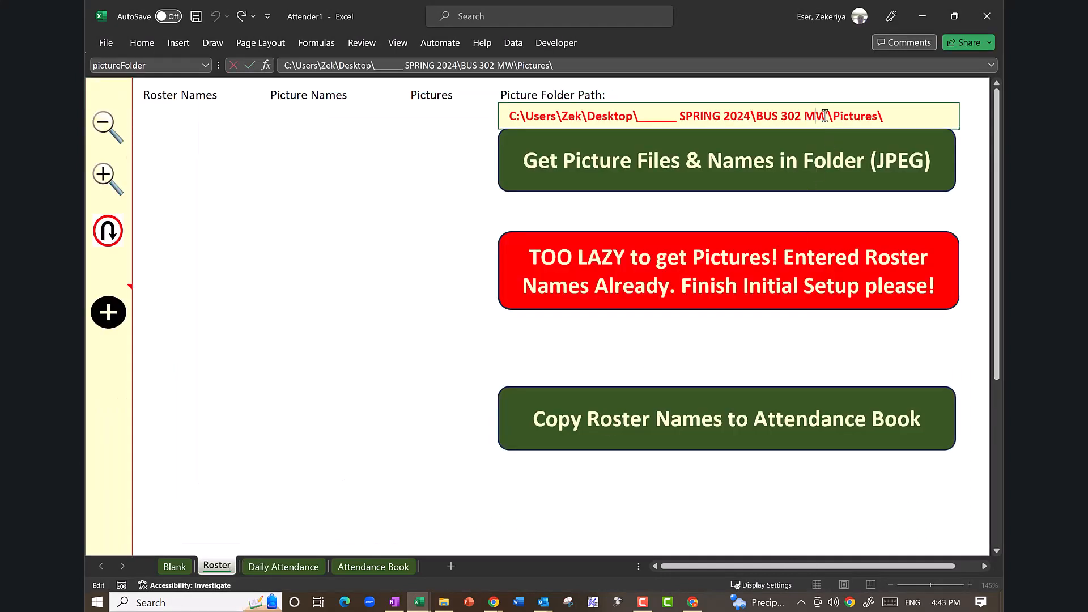
key("BackSpace")
key("BackSpace")
type("TR")
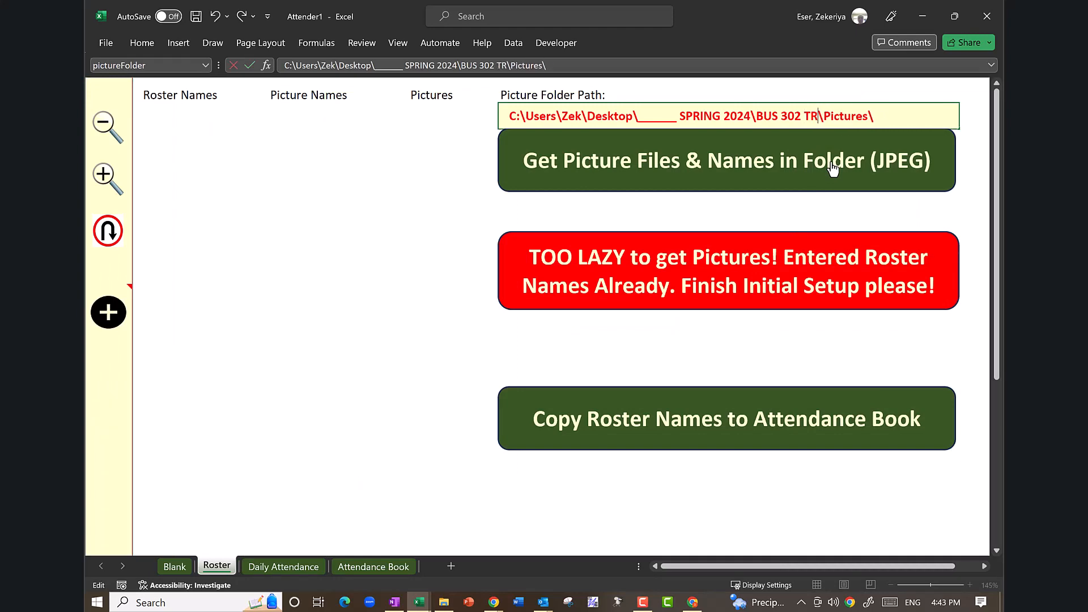
left_click(759, 175)
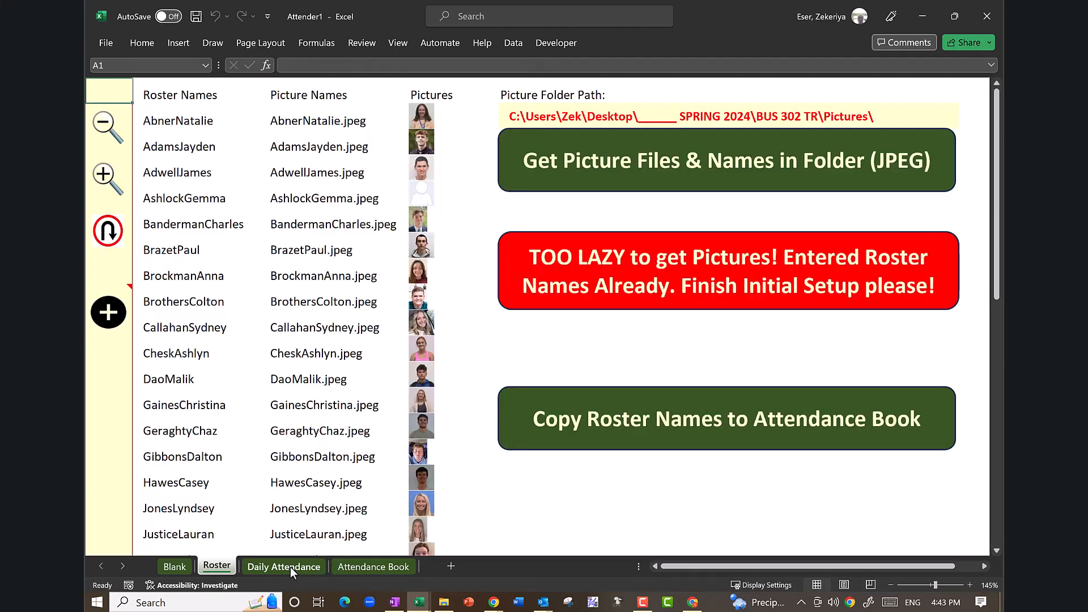
- Choose the second student of the list in the student name cell of the Daily Attendance sheet
left_click(290, 566)
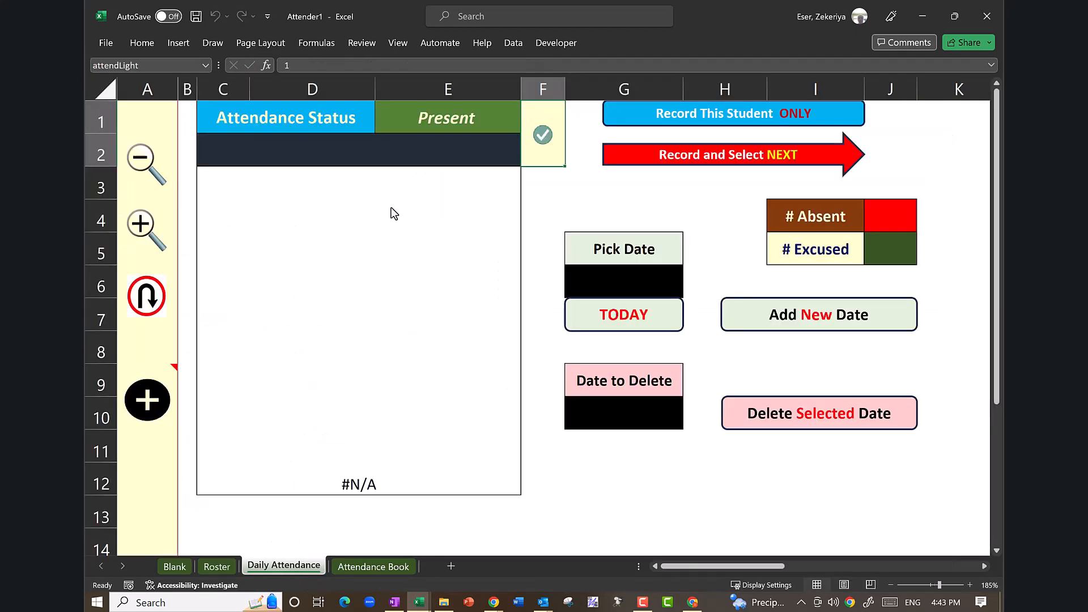
left_click(459, 163)
left_click(526, 160)
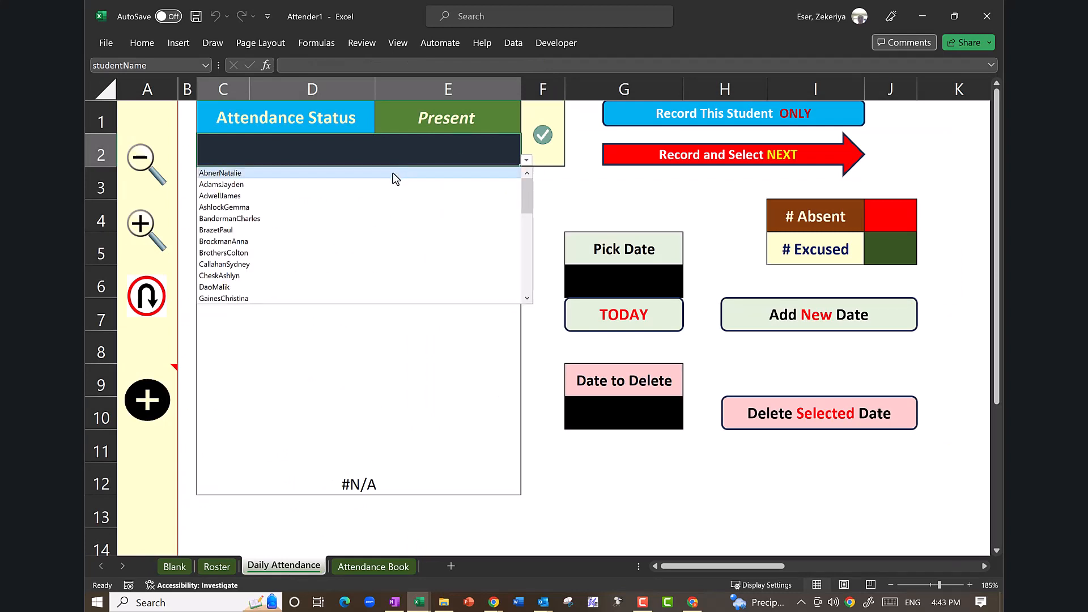
left_click(380, 187)
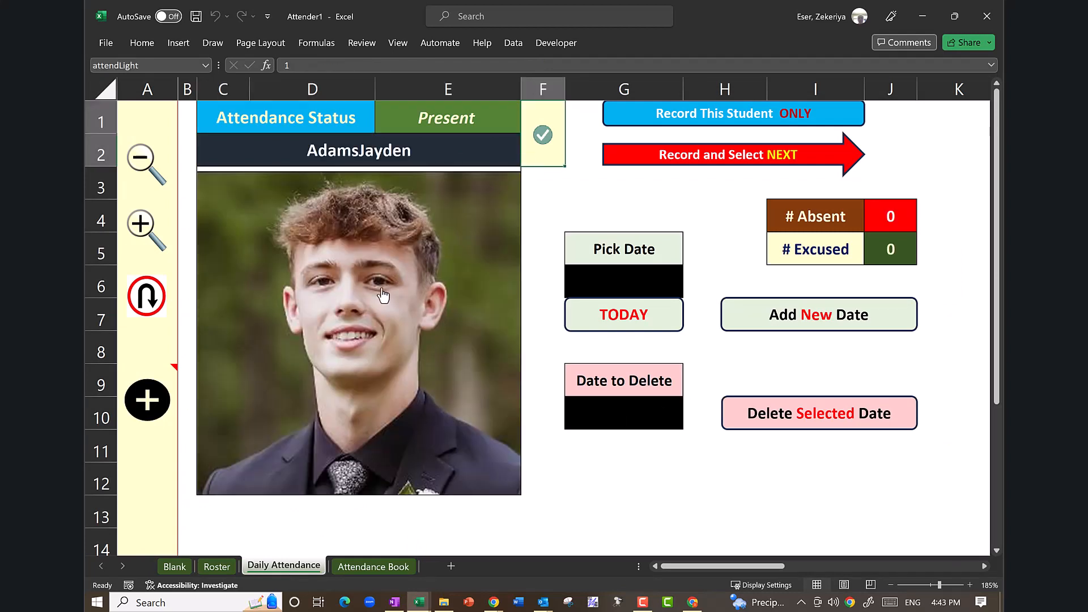
left_click(205, 67)
left_click(106, 44)
left_click(122, 250)
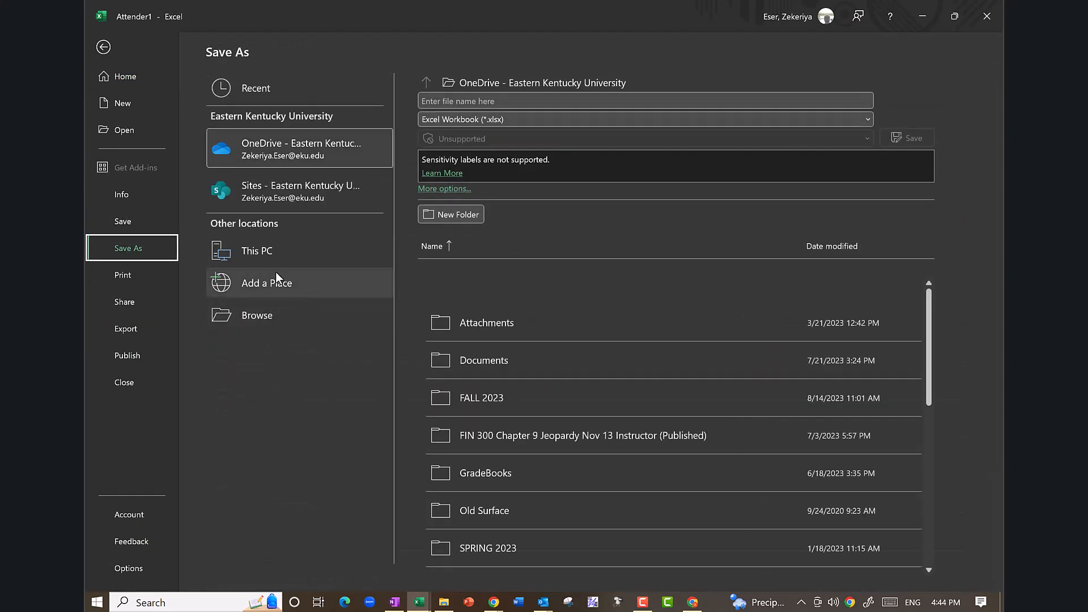
left_click(110, 49)
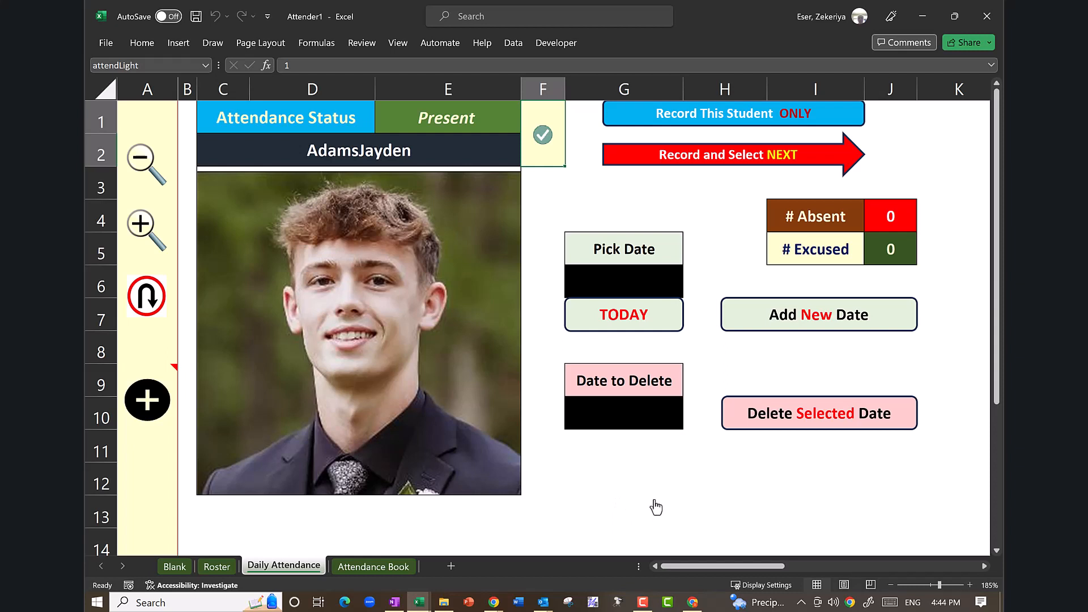
left_click(641, 602)
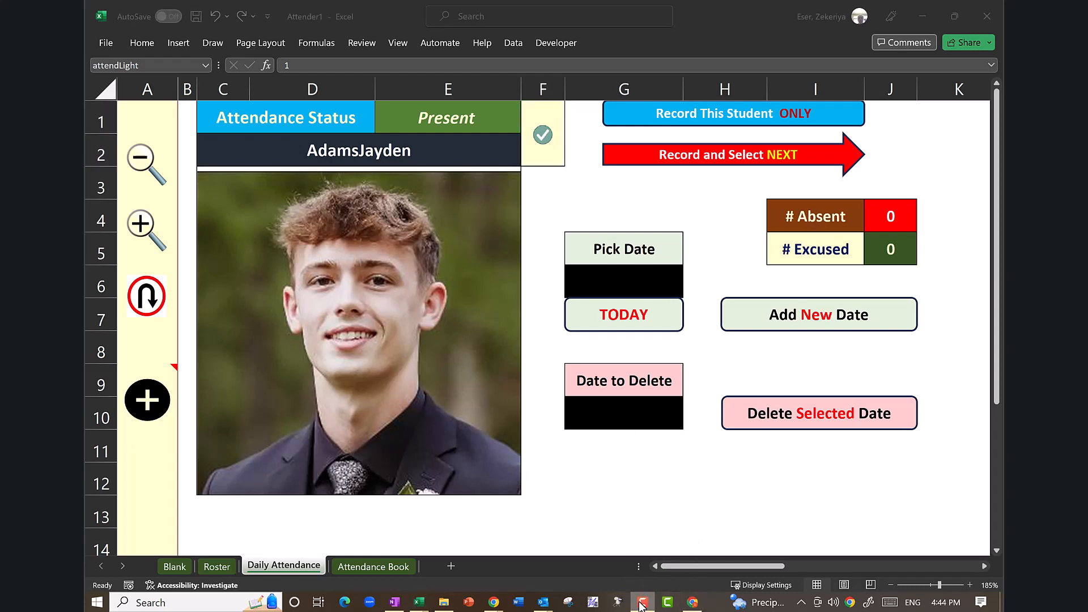